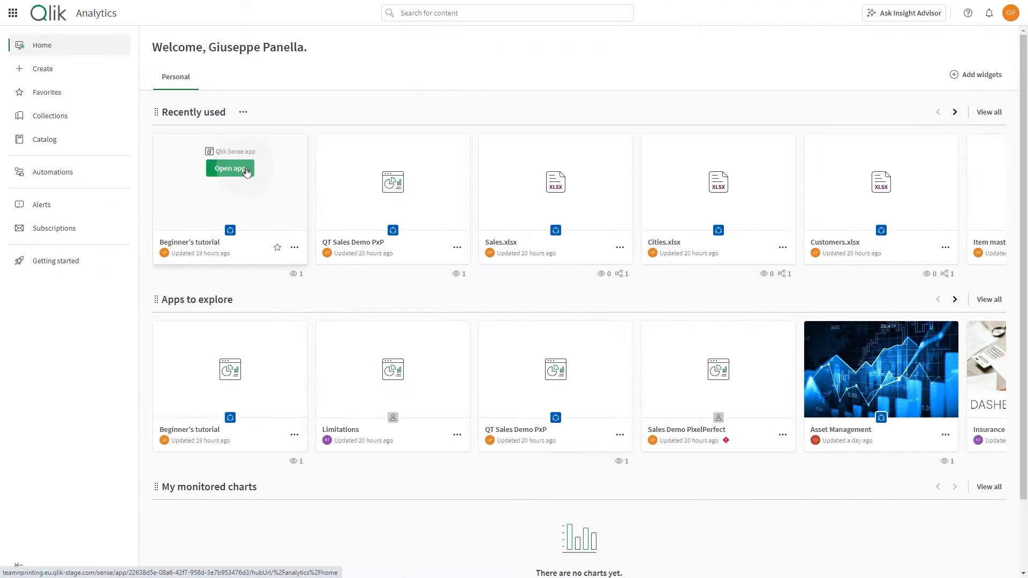
- Open the Beginner's tutorial app and go to the templates in its reporting section
{"action": "left_click", "coordinate": [233, 171]}
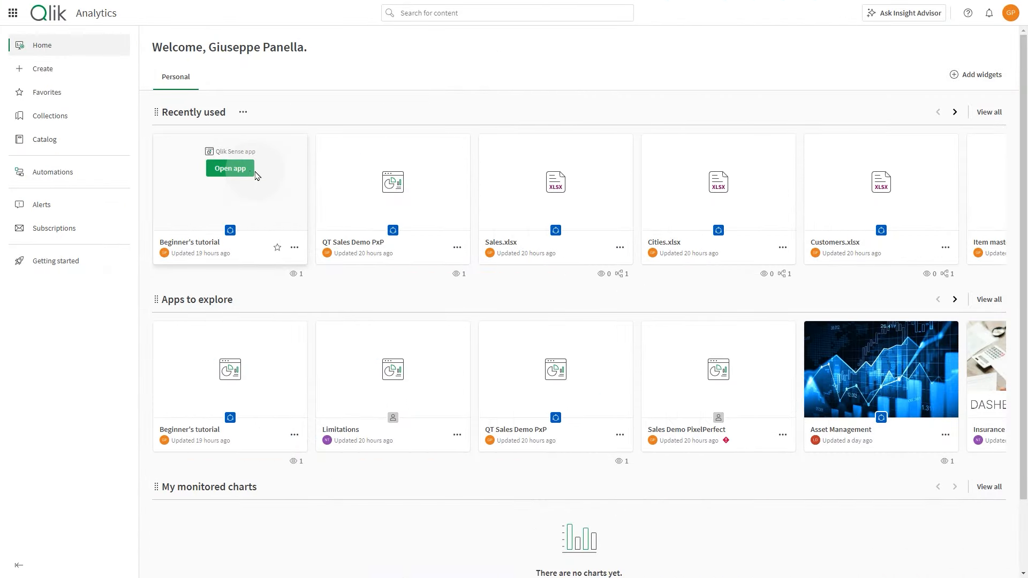
{"action": "left_click", "coordinate": [254, 172]}
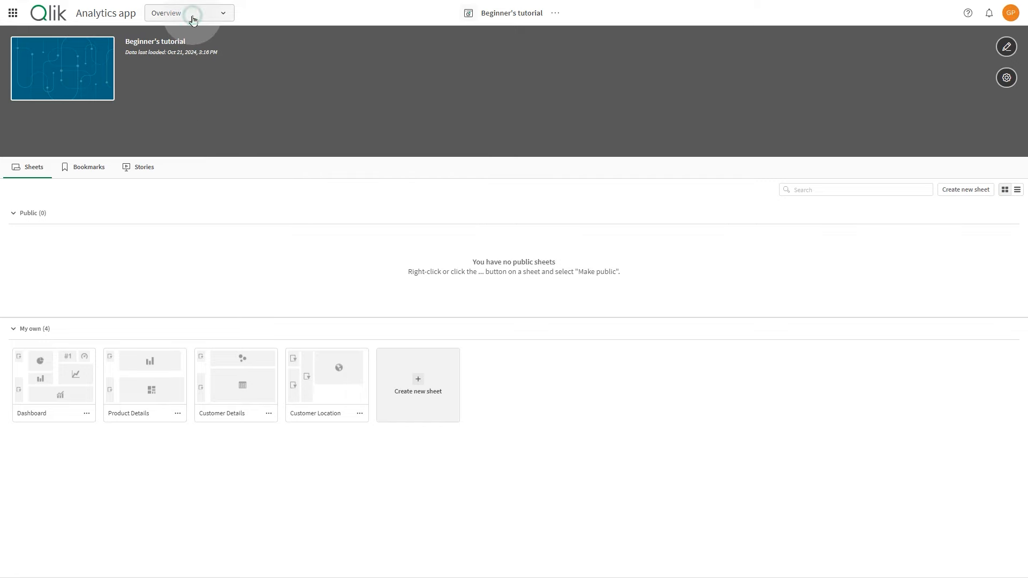
{"action": "left_click", "coordinate": [193, 14]}
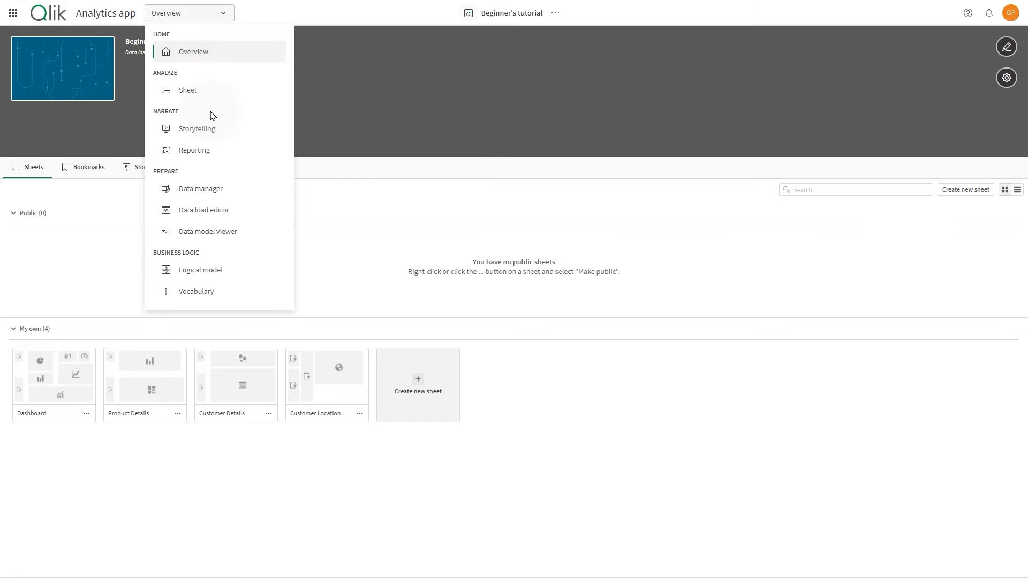
{"action": "left_click", "coordinate": [197, 151]}
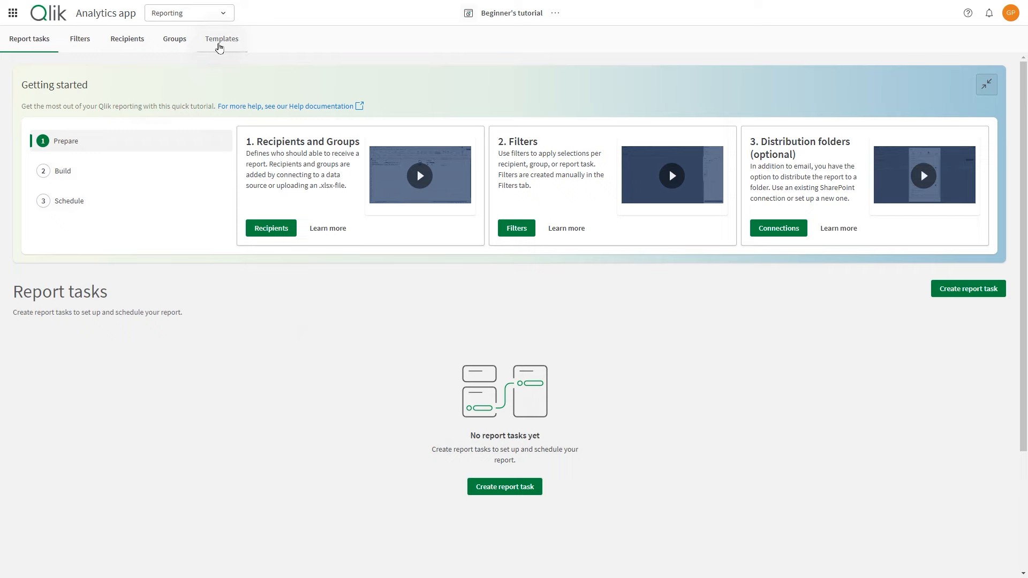
{"action": "left_click", "coordinate": [219, 42]}
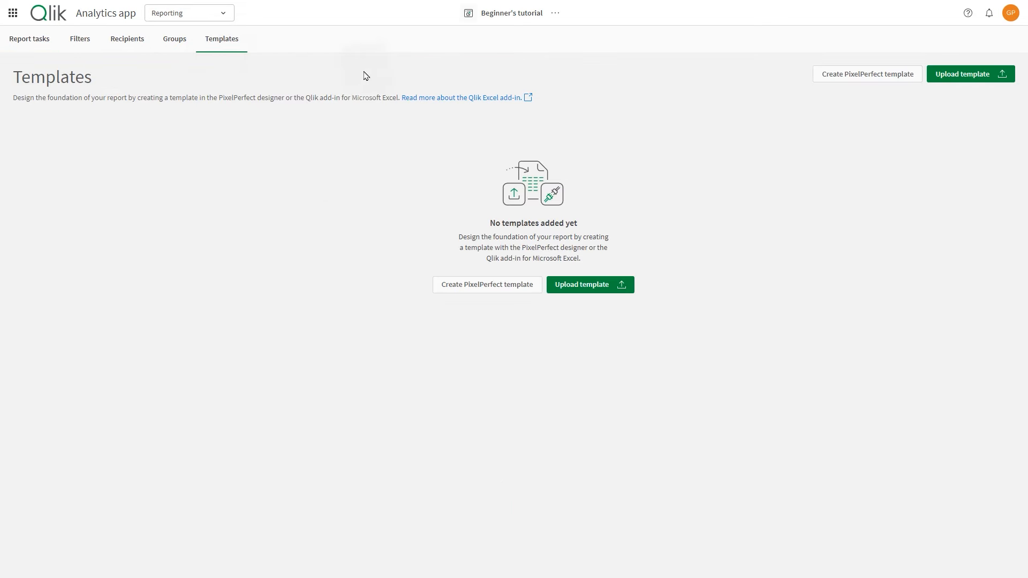
- Create a PixelPerfect template named Sales Report
{"action": "left_click", "coordinate": [868, 77]}
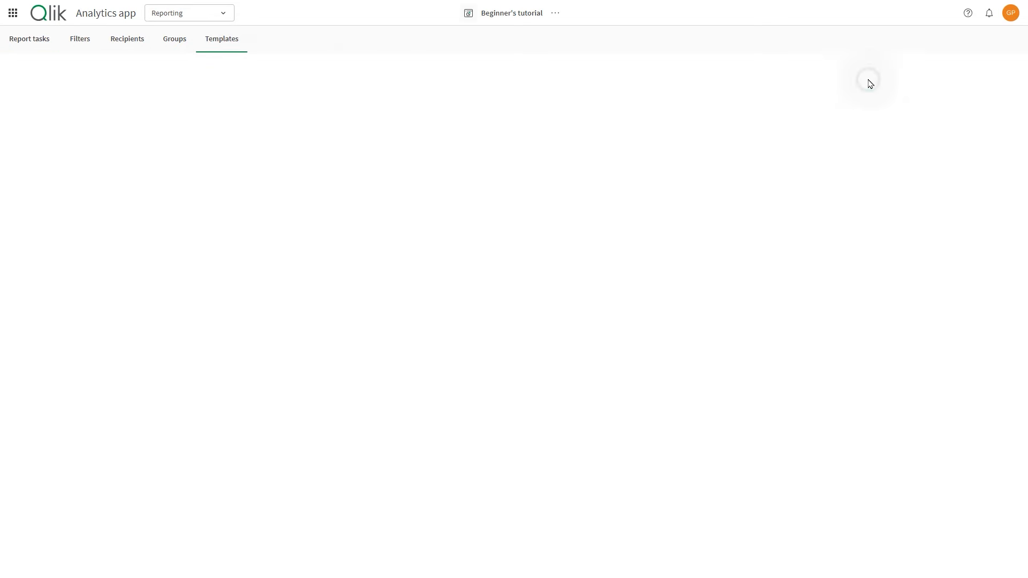
{"action": "type", "text": "Sales Report"}
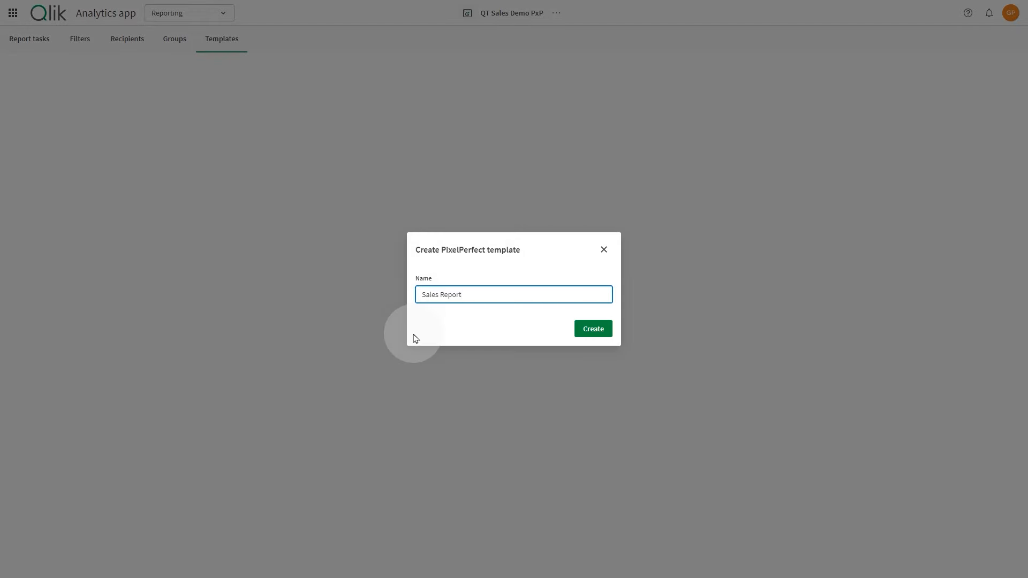
{"action": "left_click", "coordinate": [589, 329]}
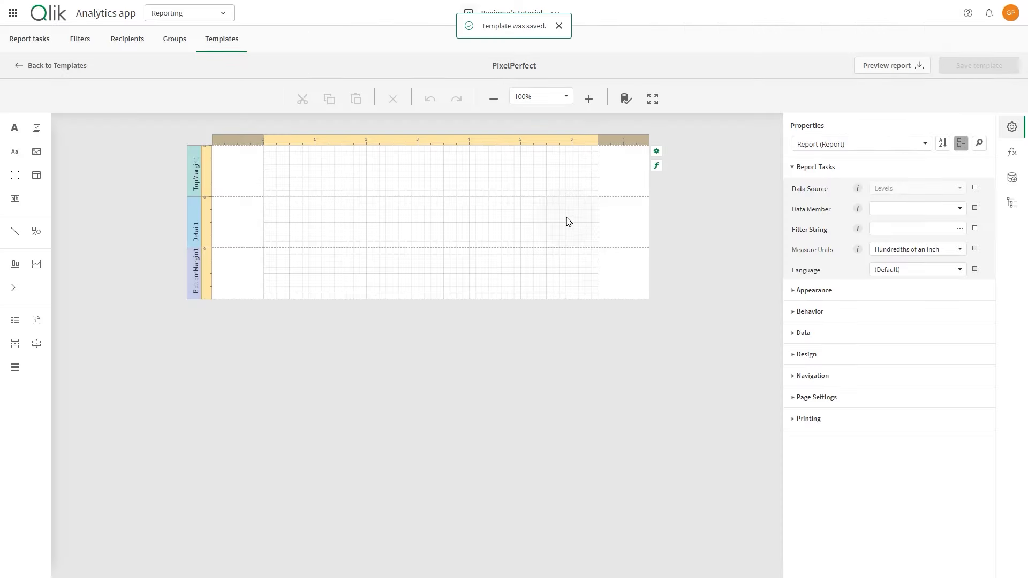
- Shorten the top margin band to about 0.5 inch and add a picture box showing the Qlik logo PNG at the detail band's upper-left corner
{"action": "left_click", "coordinate": [247, 196]}
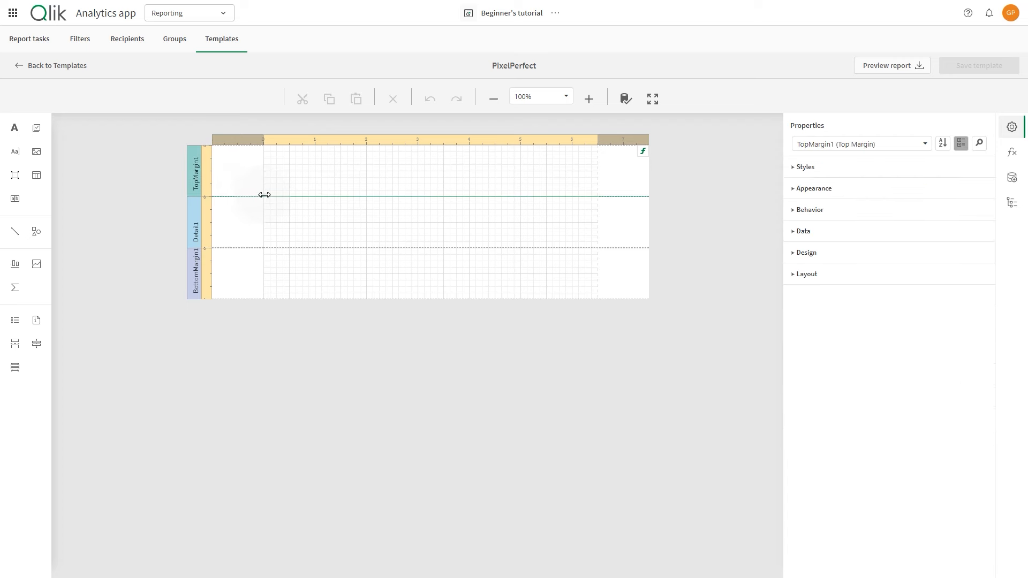
{"action": "left_click_drag", "start_coordinate": [269, 197], "coordinate": [271, 173]}
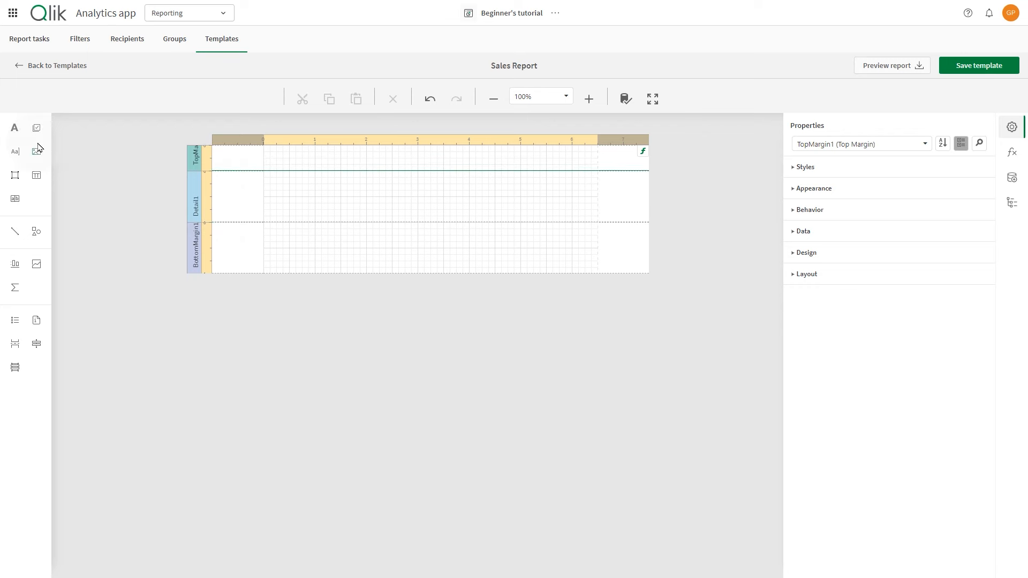
{"action": "left_click_drag", "start_coordinate": [35, 154], "coordinate": [266, 177]}
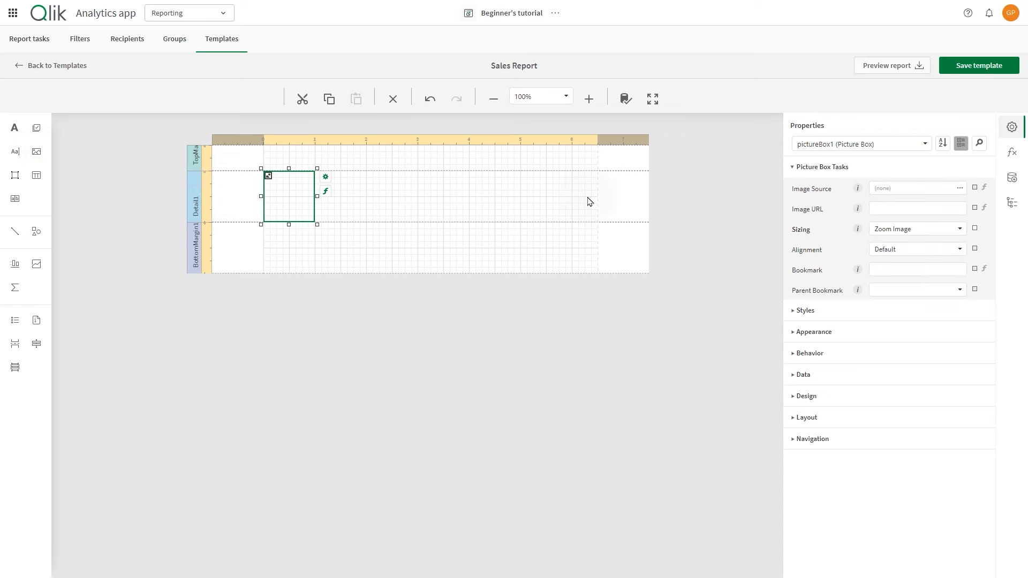
{"action": "left_click", "coordinate": [960, 190]}
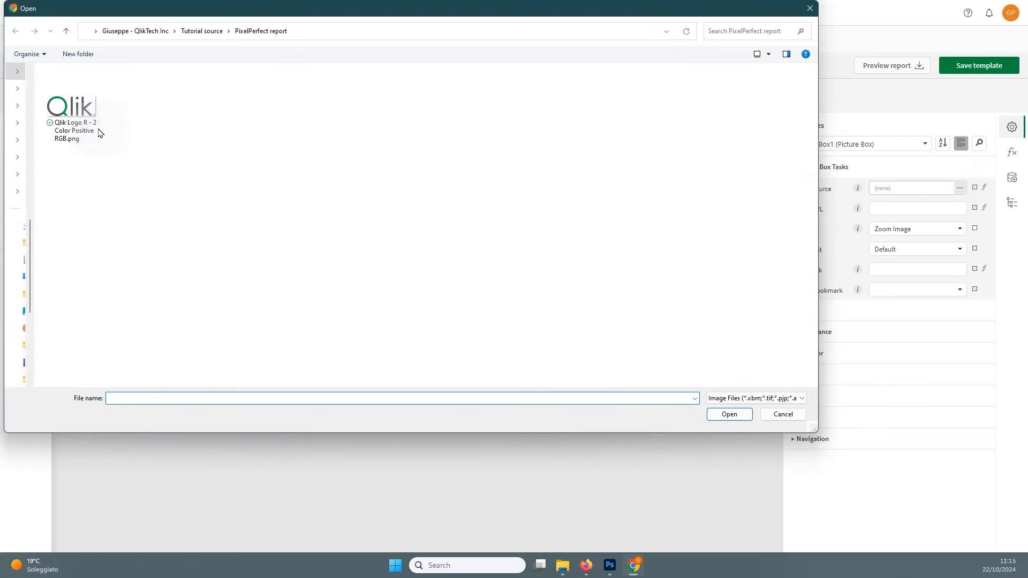
{"action": "left_click", "coordinate": [98, 132]}
{"action": "left_click", "coordinate": [728, 414]}
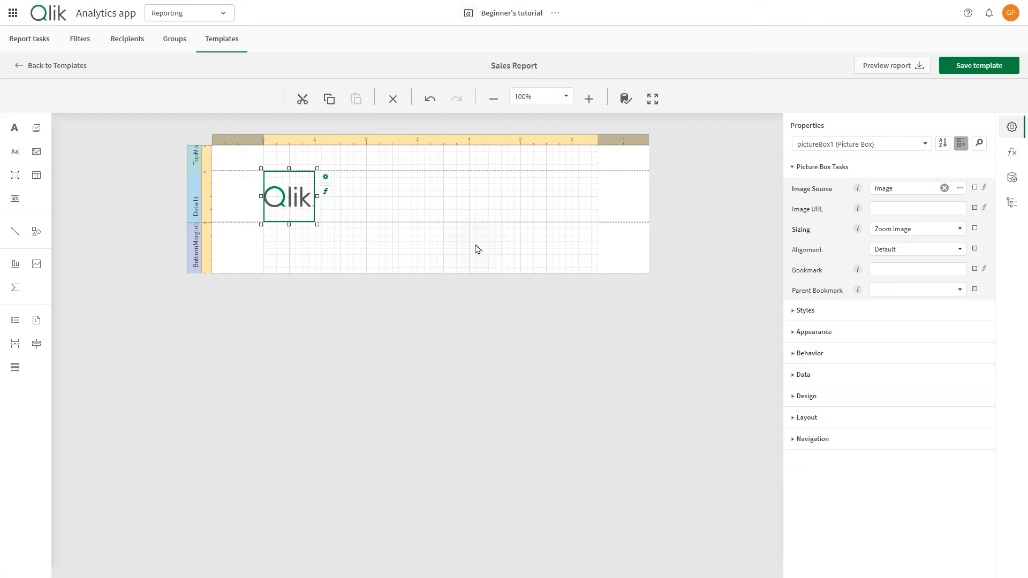
- Add a label about 4.6 by 0.7 inches beside the logo with the text "Sales Report"
{"action": "left_click_drag", "start_coordinate": [14, 128], "coordinate": [343, 188]}
{"action": "left_click_drag", "start_coordinate": [406, 203], "coordinate": [565, 206]}
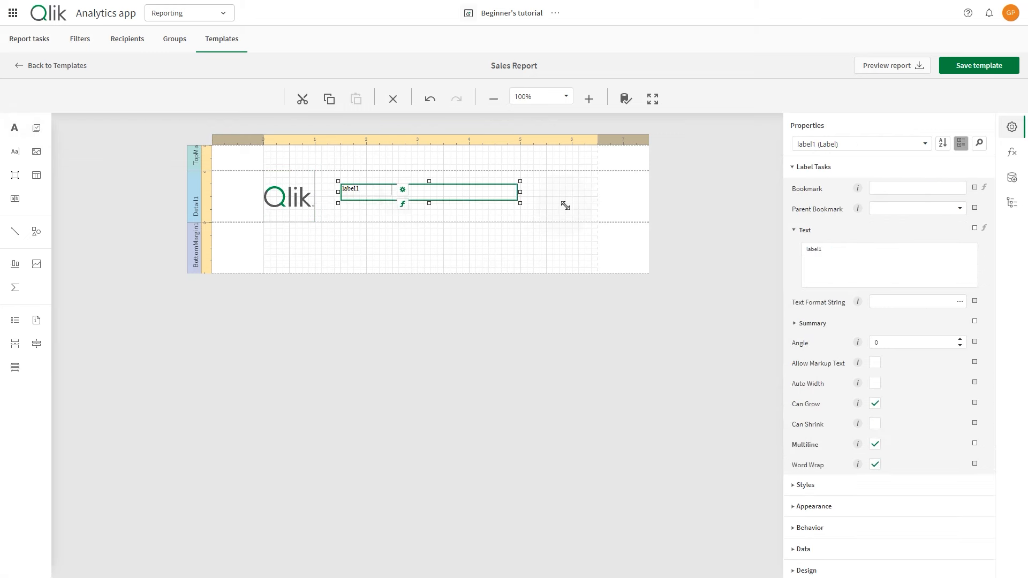
{"action": "double_click", "coordinate": [441, 203]}
{"action": "type", "text": "Sales Report"}
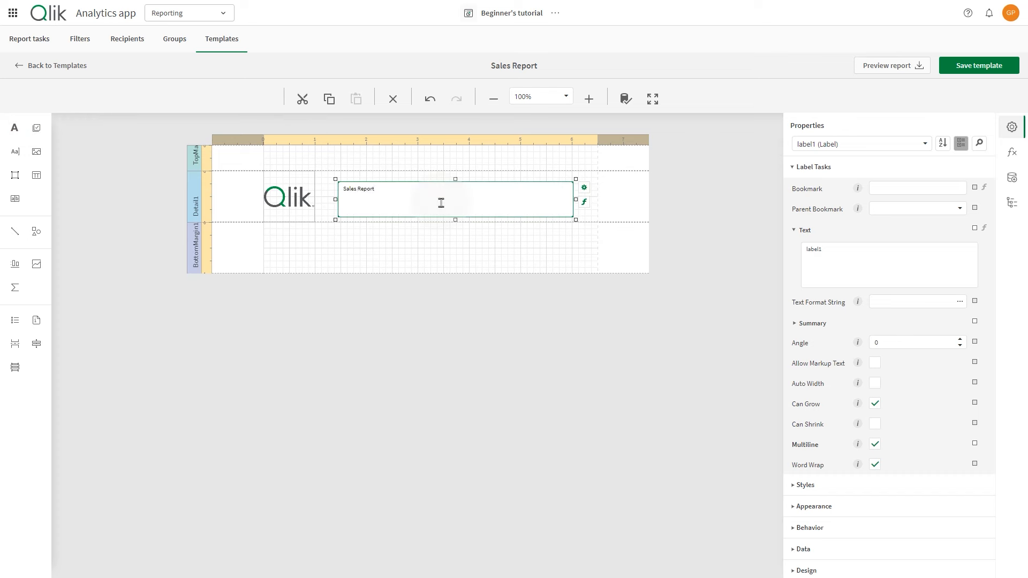
- Format the Sales Report label in a sans-serif font, size 44 points, bold
{"action": "key", "text": "ctrl+a"}
{"action": "scroll", "coordinate": [830, 308], "scroll_direction": "down", "scroll_amount": 1}
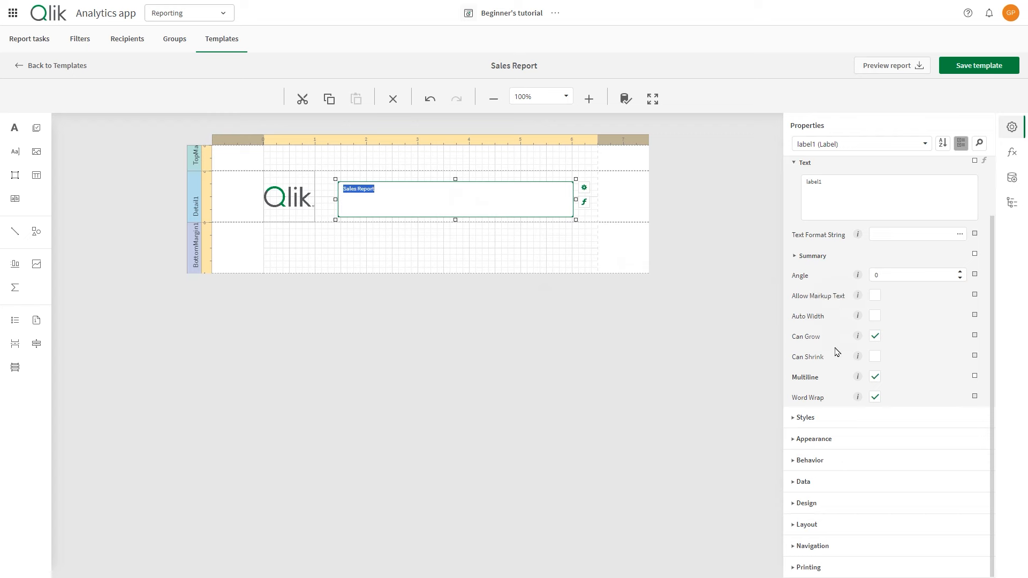
{"action": "left_click", "coordinate": [813, 440]}
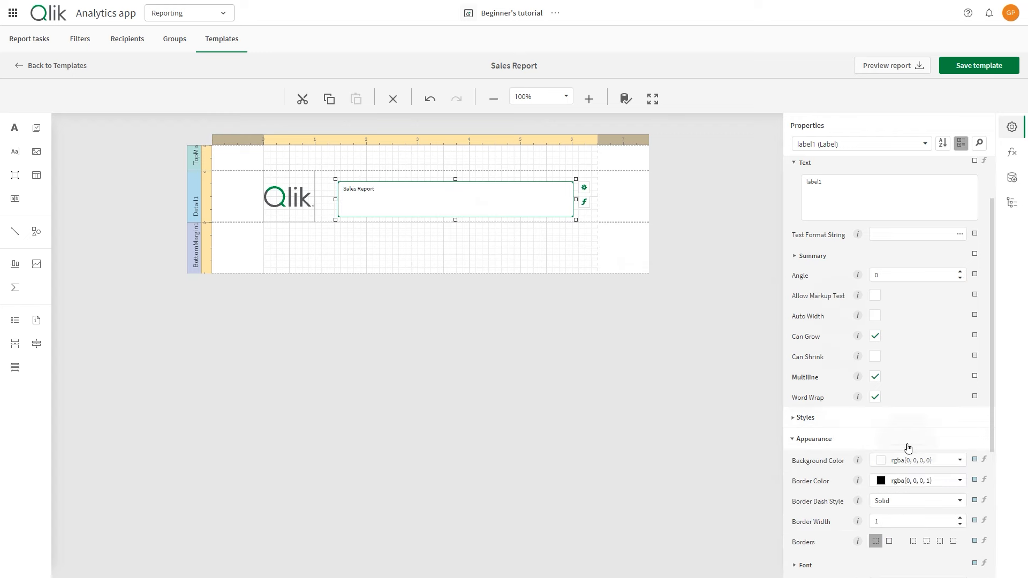
{"action": "scroll", "coordinate": [913, 442], "scroll_direction": "down", "scroll_amount": 3}
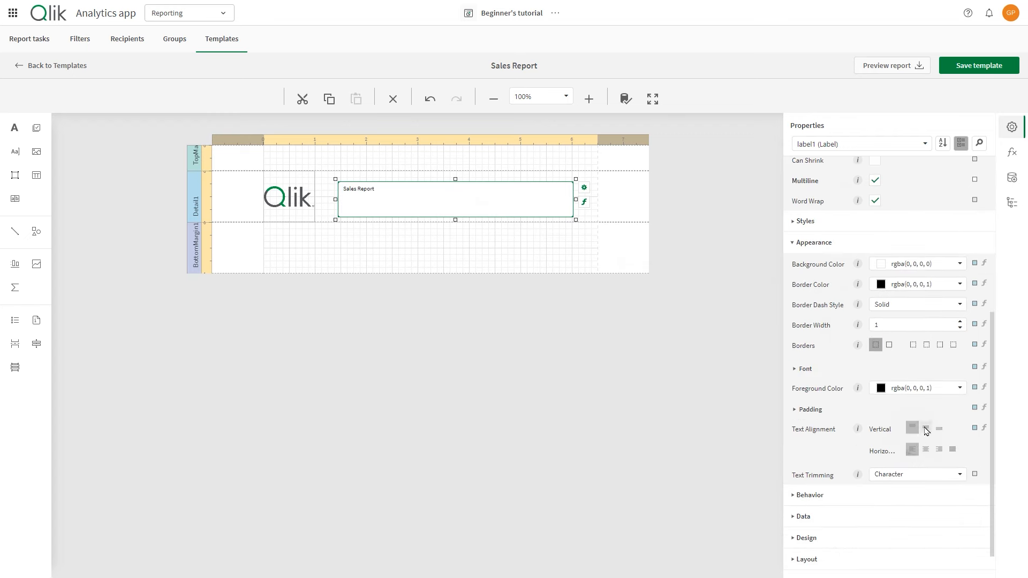
{"action": "left_click", "coordinate": [796, 370]}
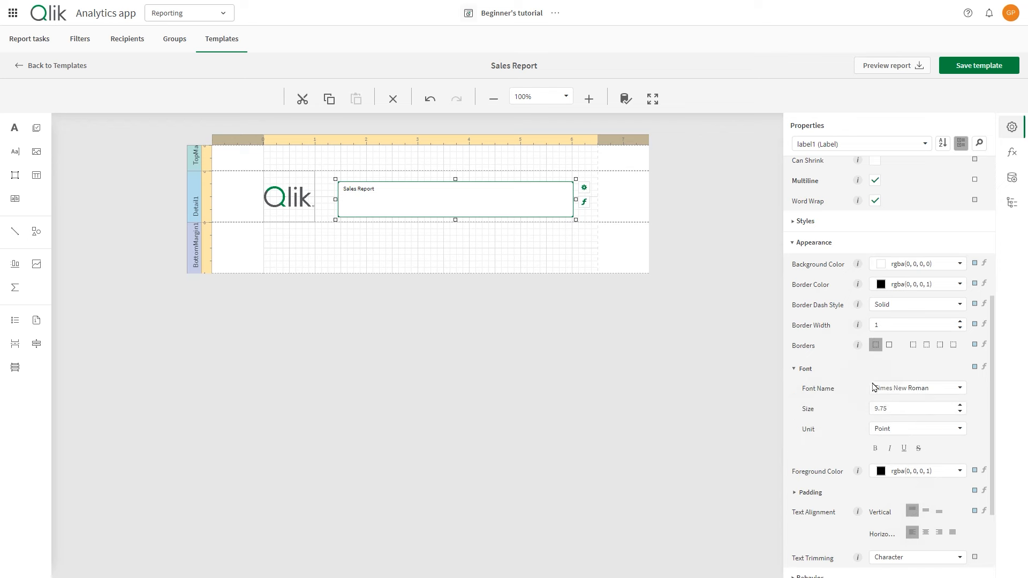
{"action": "left_click", "coordinate": [945, 392]}
{"action": "scroll", "coordinate": [909, 225], "scroll_direction": "up", "scroll_amount": 2}
{"action": "left_click", "coordinate": [905, 160]}
{"action": "double_click", "coordinate": [927, 405]}
{"action": "type", "text": "44"}
{"action": "left_click", "coordinate": [876, 449]}
- Set the whole report's horizontal text alignment to centre
{"action": "left_click", "coordinate": [516, 280]}
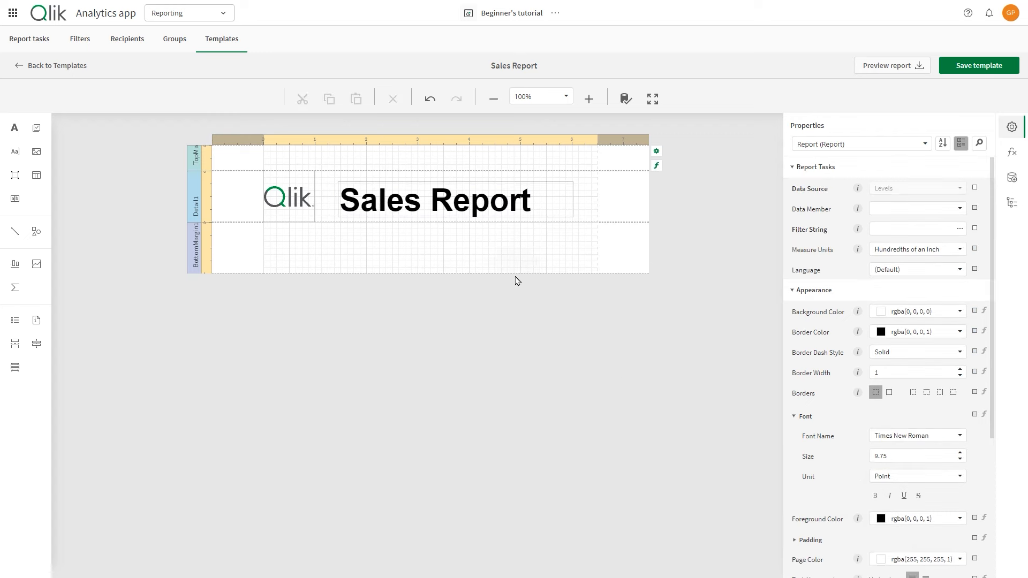
{"action": "scroll", "coordinate": [913, 429], "scroll_direction": "down", "scroll_amount": 3}
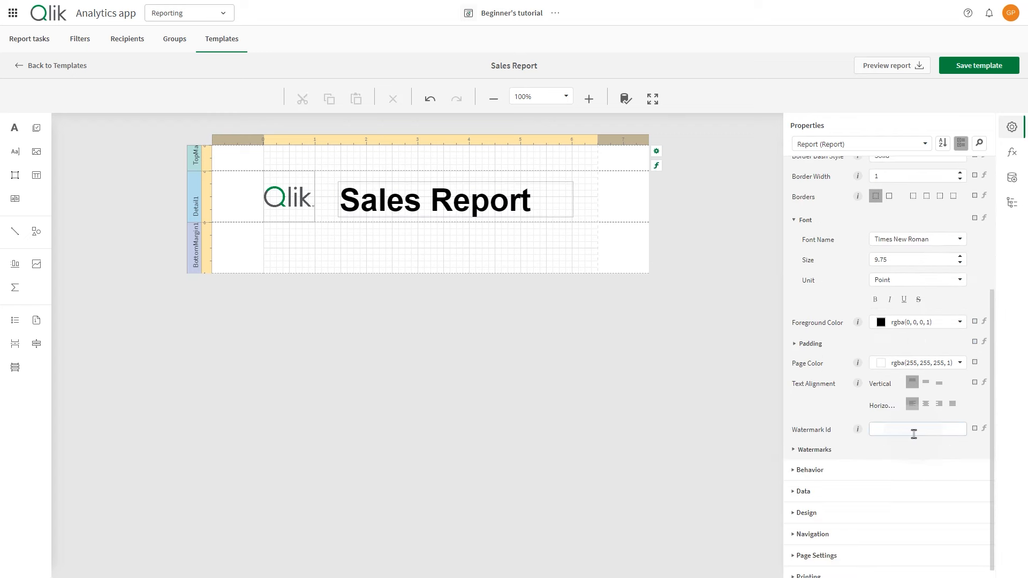
{"action": "left_click", "coordinate": [926, 404]}
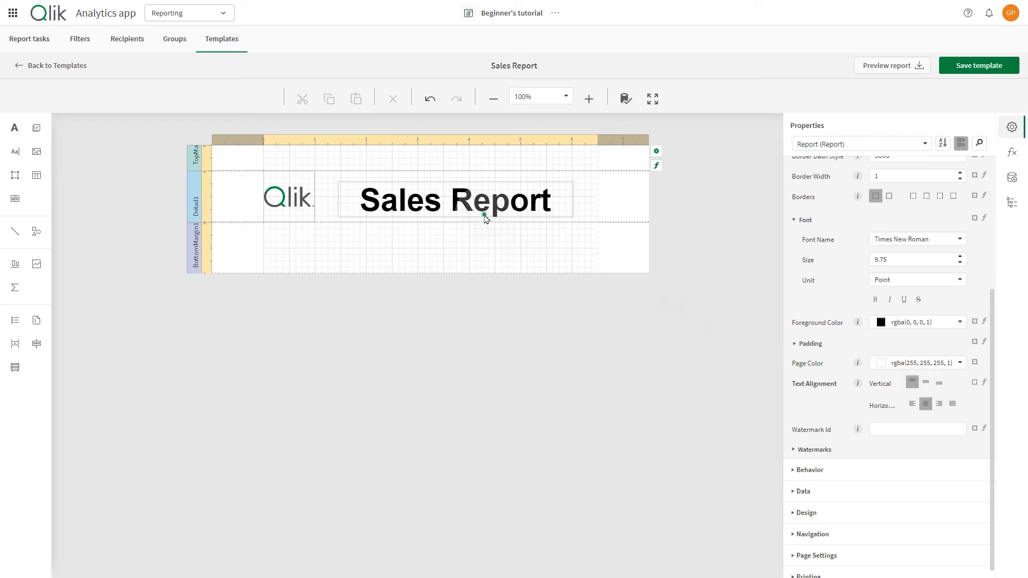
- Extend the detail band downward to a height of about 4.8 inches
{"action": "left_click", "coordinate": [485, 212]}
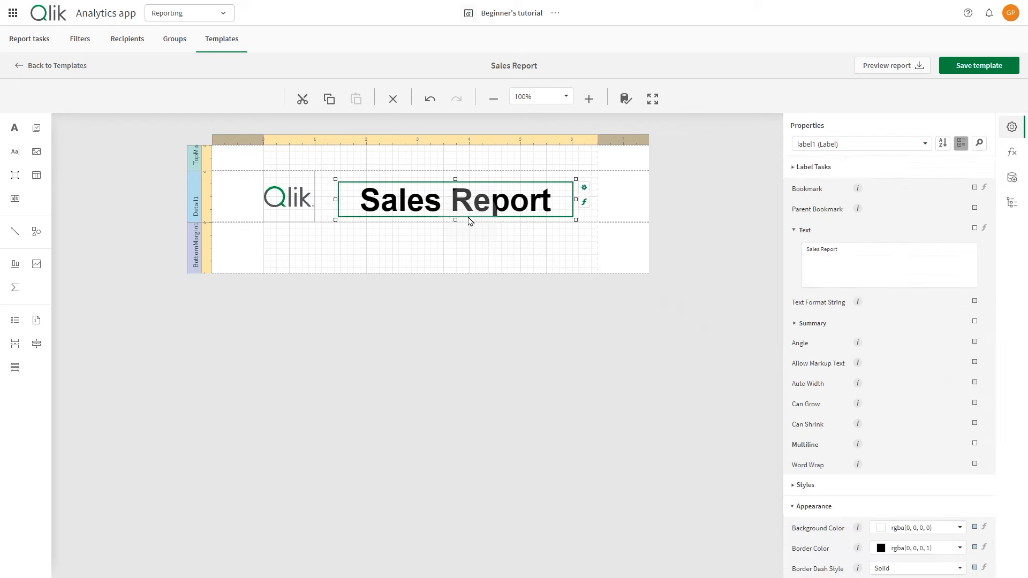
{"action": "left_click", "coordinate": [595, 221]}
{"action": "left_click_drag", "start_coordinate": [593, 222], "coordinate": [594, 420]}
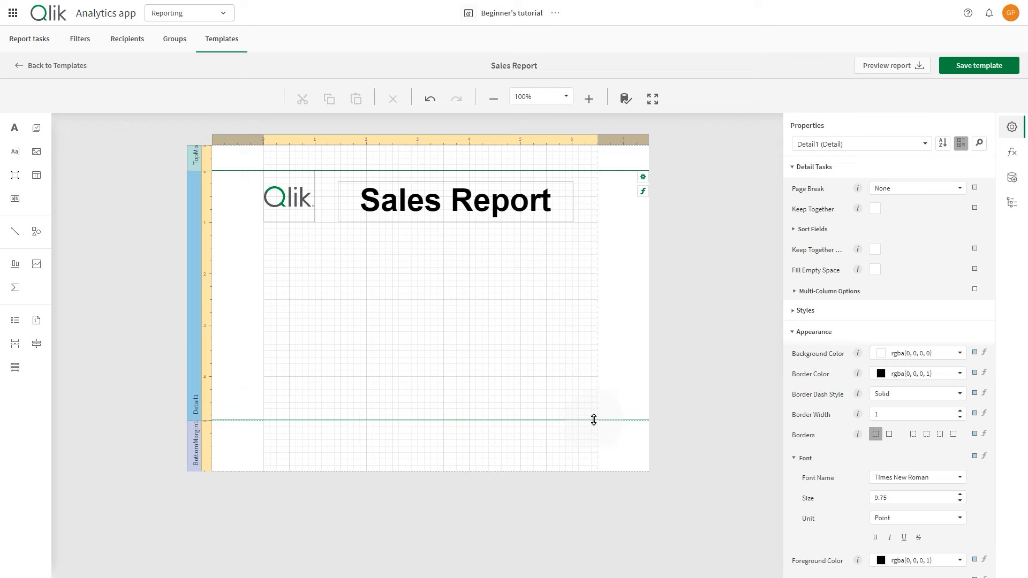
- Add the Sales per Region pie chart from the Dashboard sheet to the report's images
{"action": "left_click", "coordinate": [1014, 179]}
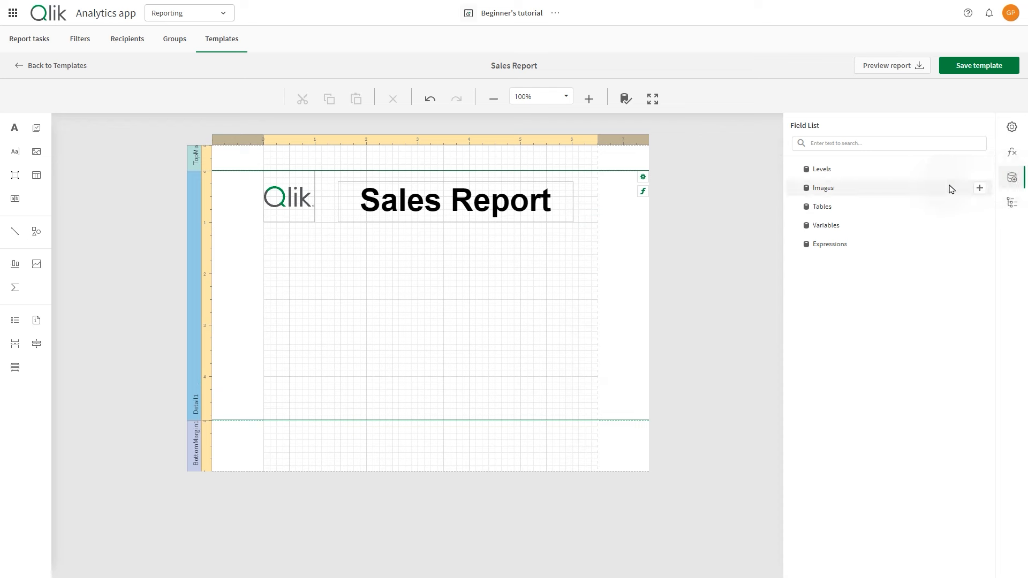
{"action": "left_click", "coordinate": [979, 190]}
{"action": "left_click", "coordinate": [980, 190]}
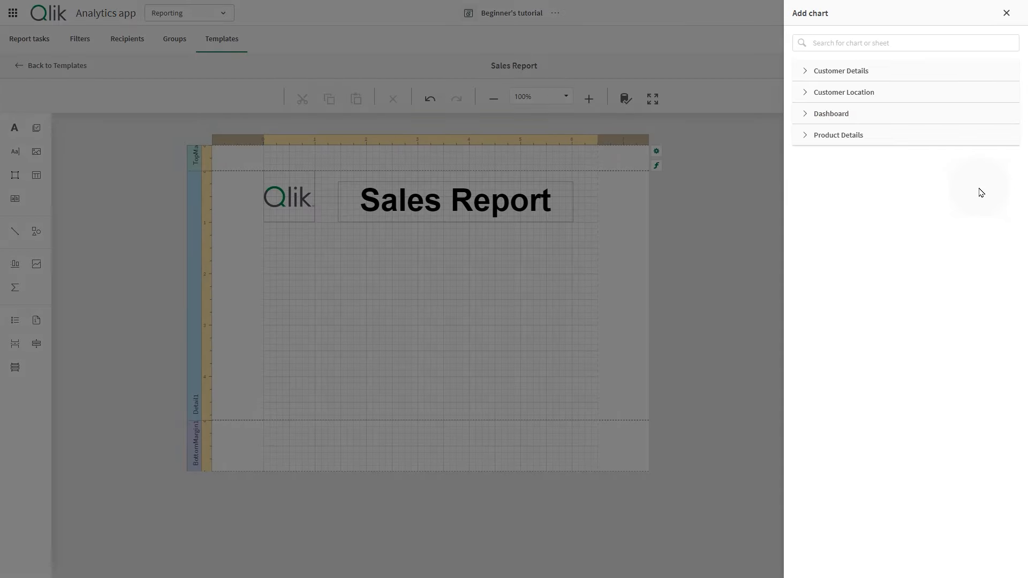
{"action": "left_click", "coordinate": [807, 115]}
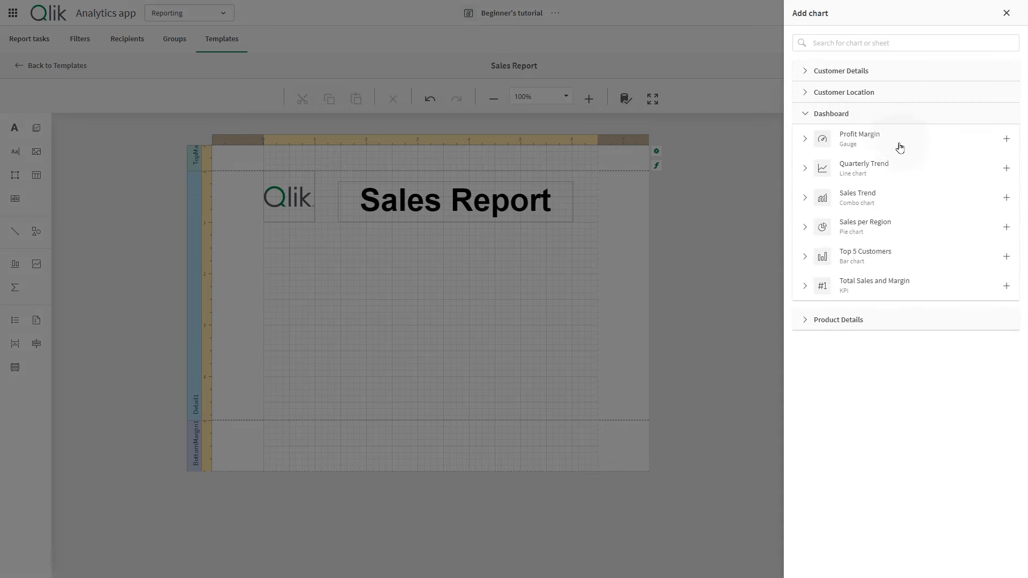
{"action": "left_click", "coordinate": [855, 234]}
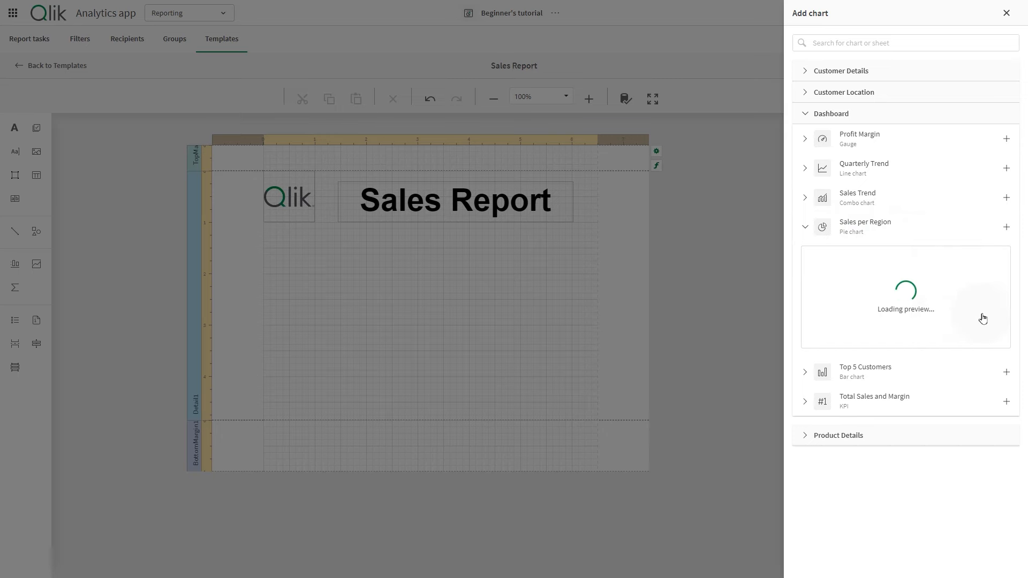
{"action": "left_click", "coordinate": [1007, 228]}
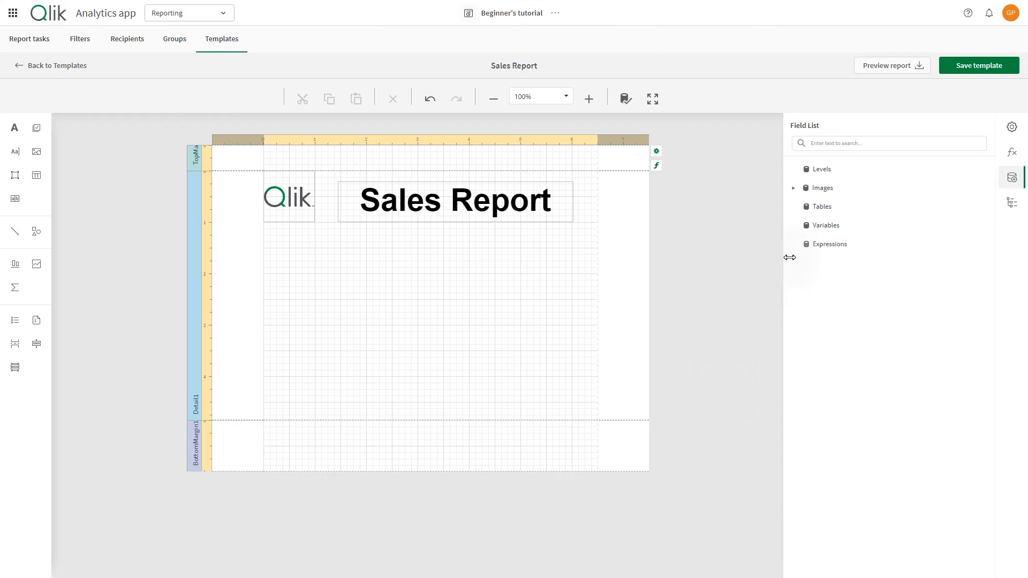
- Place the Sales per Region image below the logo and enlarge it to about 4.5 by 3 inches
{"action": "left_click", "coordinate": [800, 189]}
{"action": "left_click_drag", "start_coordinate": [845, 207], "coordinate": [266, 253]}
{"action": "left_click_drag", "start_coordinate": [317, 298], "coordinate": [498, 403]}
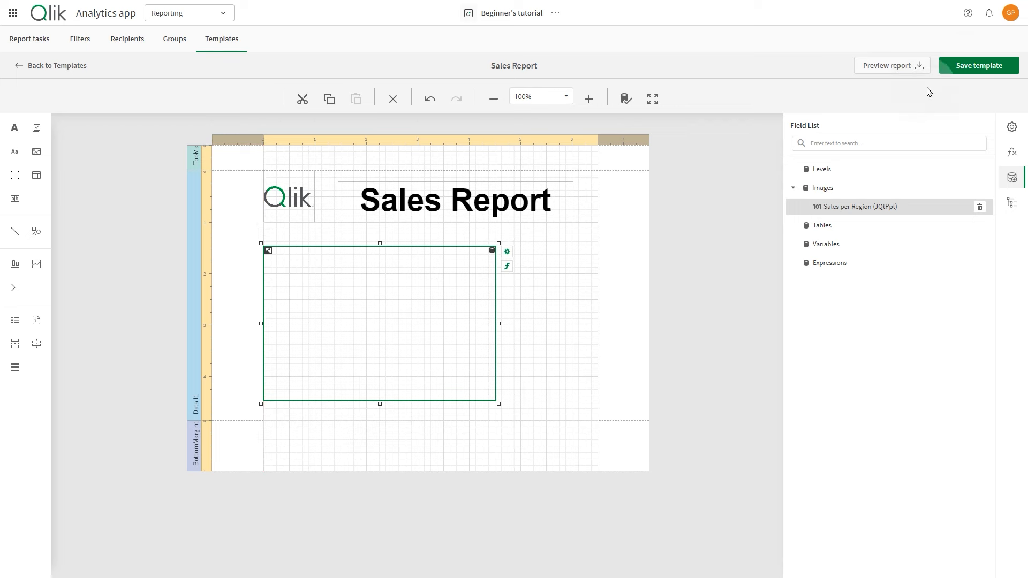
- Save the template and preview the report as a PDF
{"action": "left_click", "coordinate": [968, 65]}
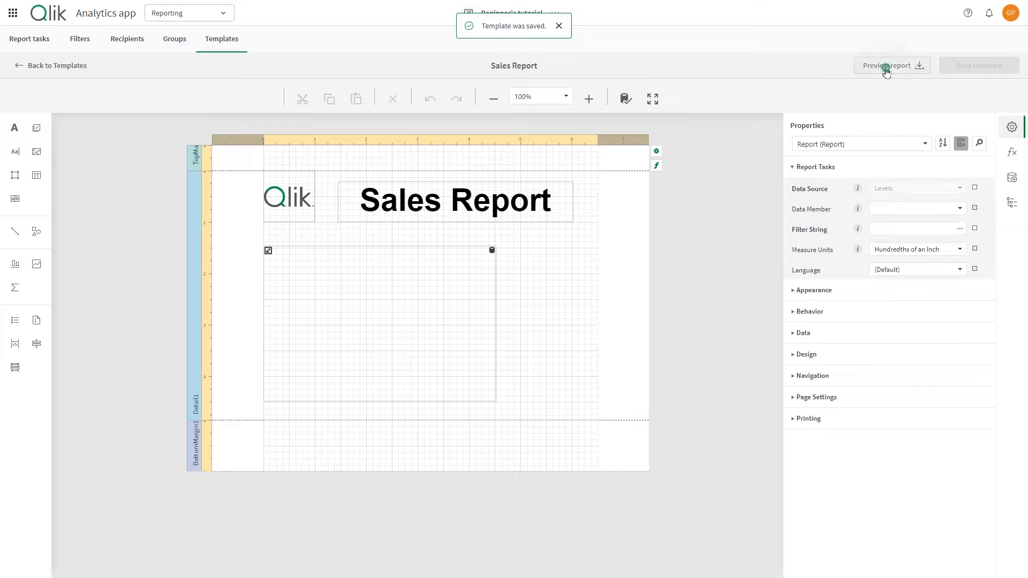
{"action": "left_click", "coordinate": [887, 68]}
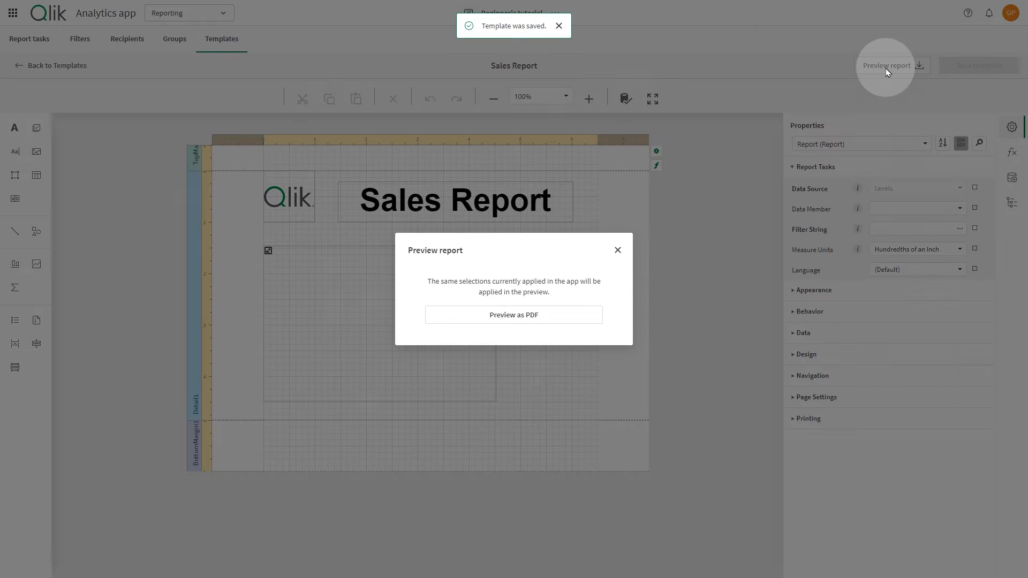
{"action": "left_click", "coordinate": [484, 316]}
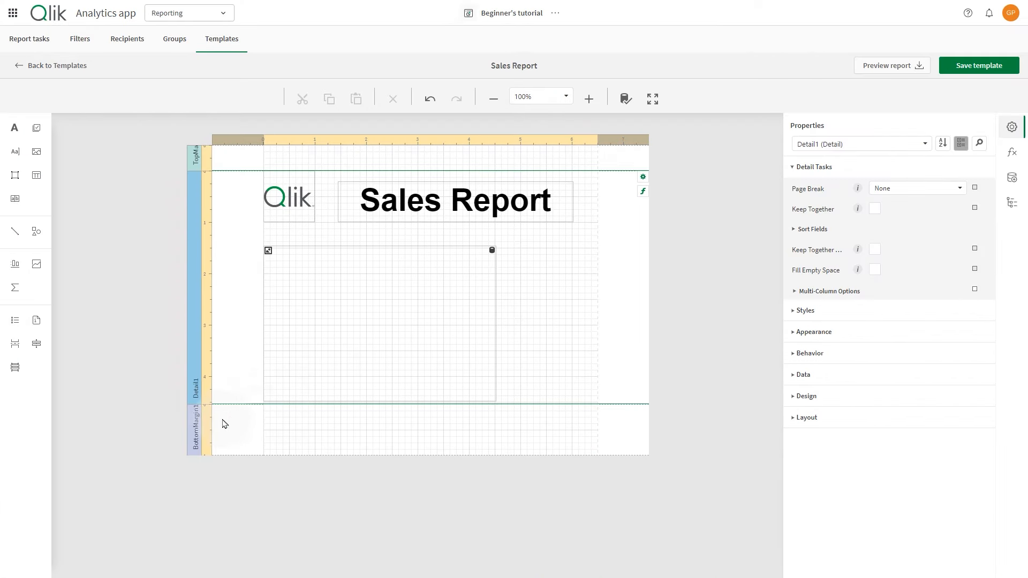
- Insert a DetailReport band below the main detail band and add a GroupHeader band inside it
{"action": "right_click", "coordinate": [198, 425]}
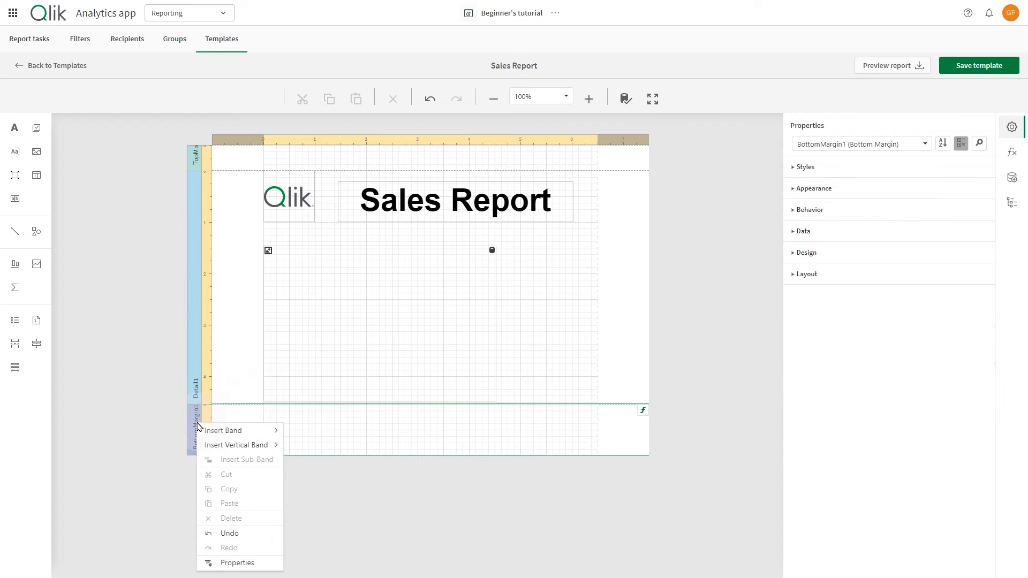
{"action": "mouse_move", "coordinate": [213, 431]}
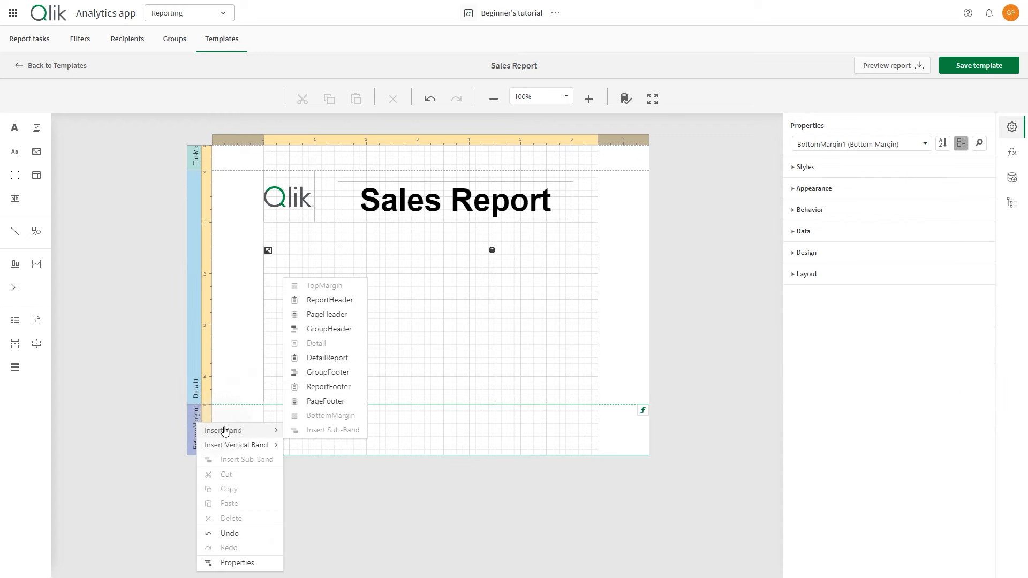
{"action": "left_click", "coordinate": [323, 359]}
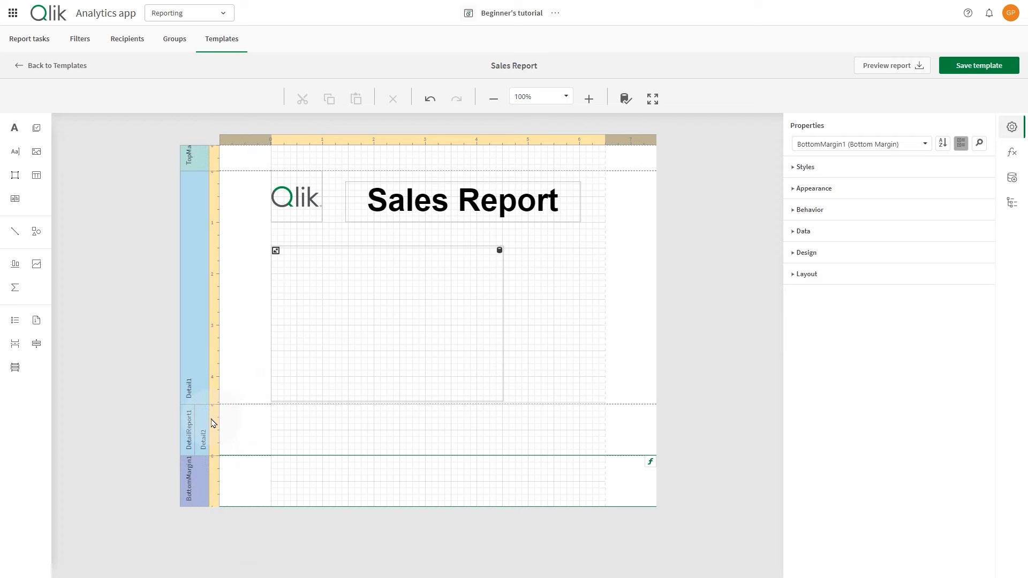
{"action": "right_click", "coordinate": [187, 428]}
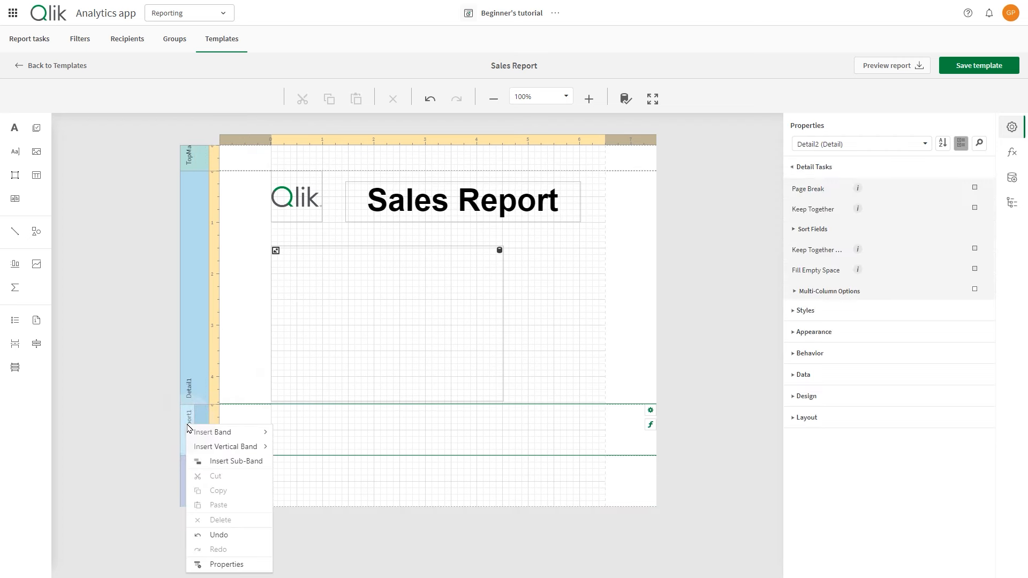
{"action": "mouse_move", "coordinate": [213, 432]}
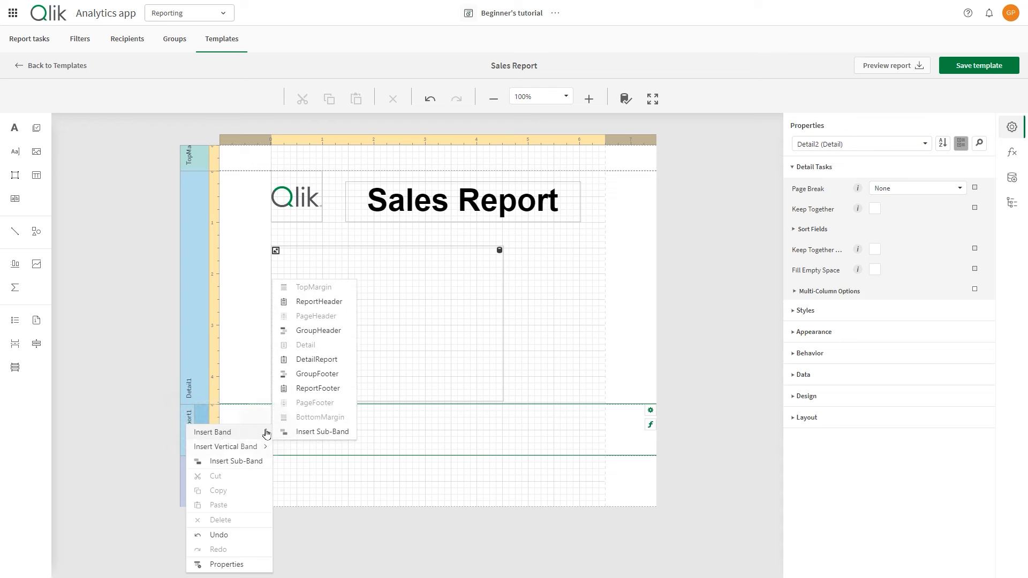
{"action": "left_click", "coordinate": [305, 332]}
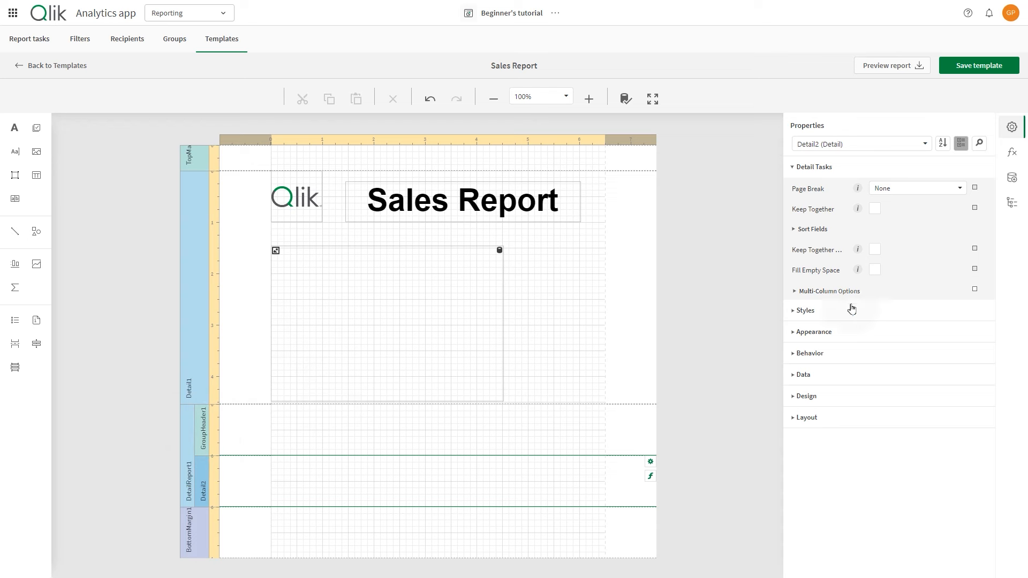
- Add the Top 5 Customers bar chart from the Dashboard sheet as a level
{"action": "left_click", "coordinate": [1011, 180]}
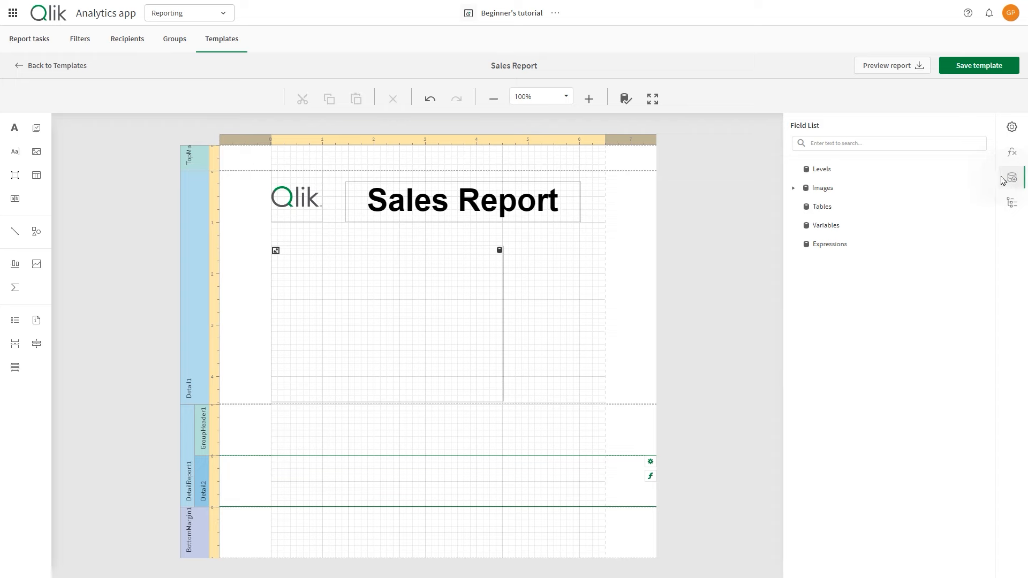
{"action": "left_click", "coordinate": [980, 169]}
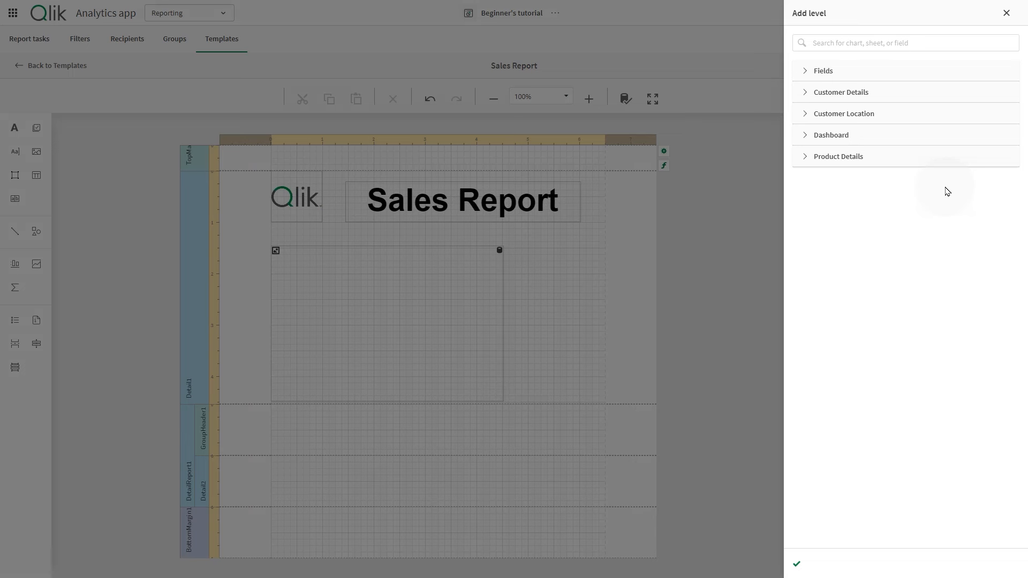
{"action": "left_click", "coordinate": [806, 137]}
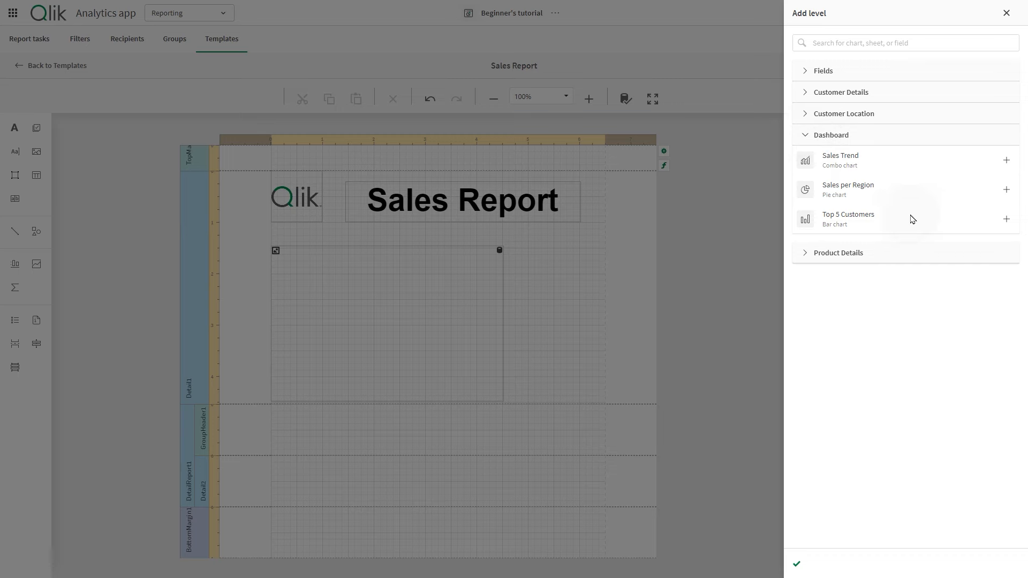
{"action": "left_click", "coordinate": [1008, 219]}
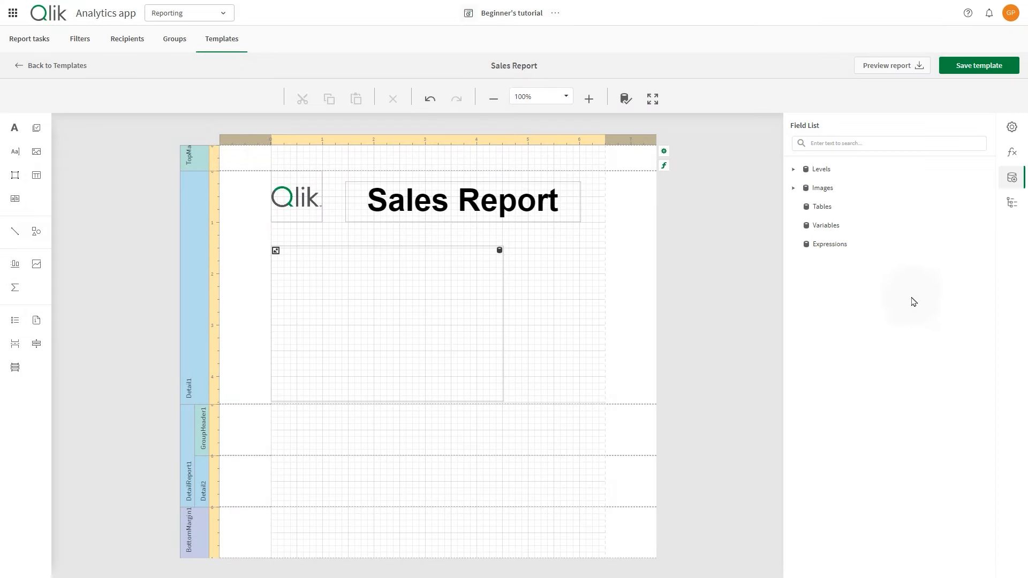
- Place the level's Customer and Sales fields side by side in the detail report's detail band, widening the Customer field to about 1.4 inches
{"action": "left_click", "coordinate": [795, 169]}
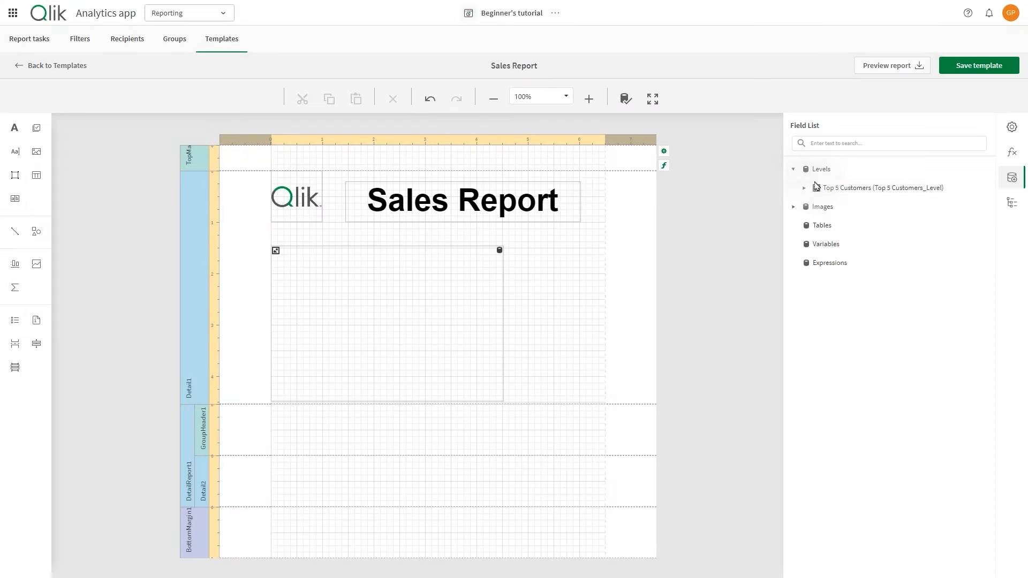
{"action": "left_click", "coordinate": [804, 187]}
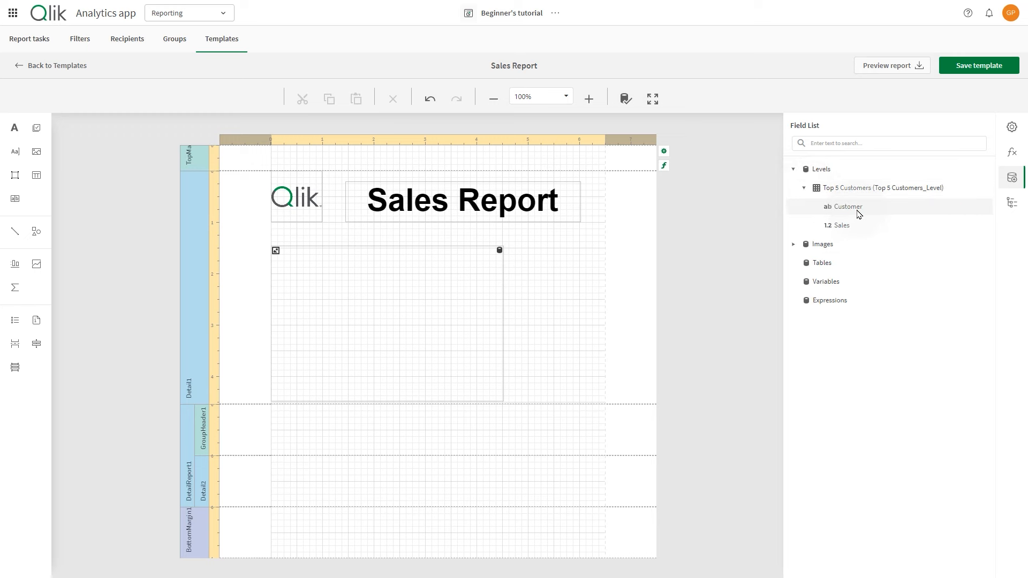
{"action": "left_click_drag", "start_coordinate": [850, 207], "coordinate": [278, 464]}
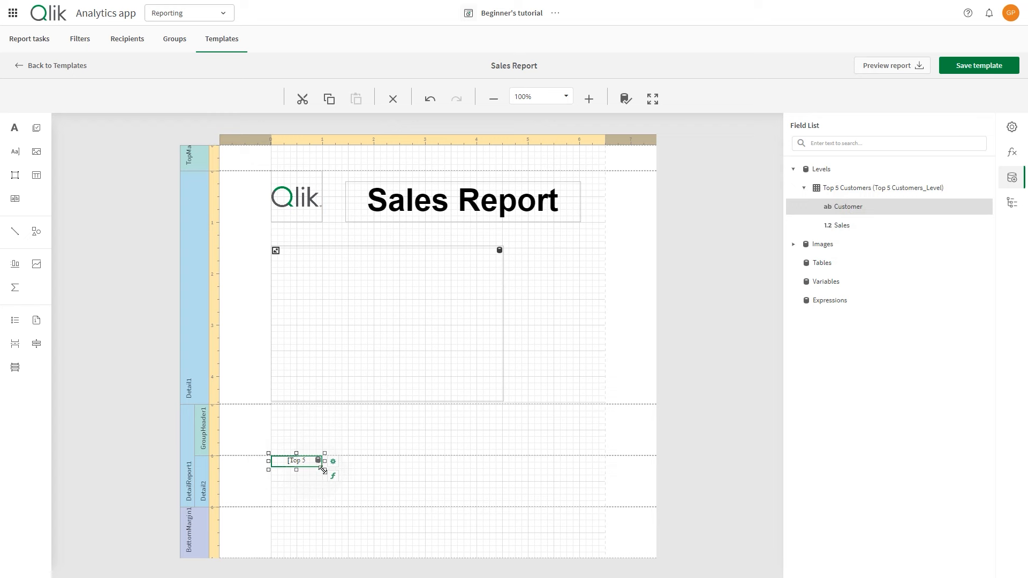
{"action": "left_click_drag", "start_coordinate": [326, 470], "coordinate": [348, 472]}
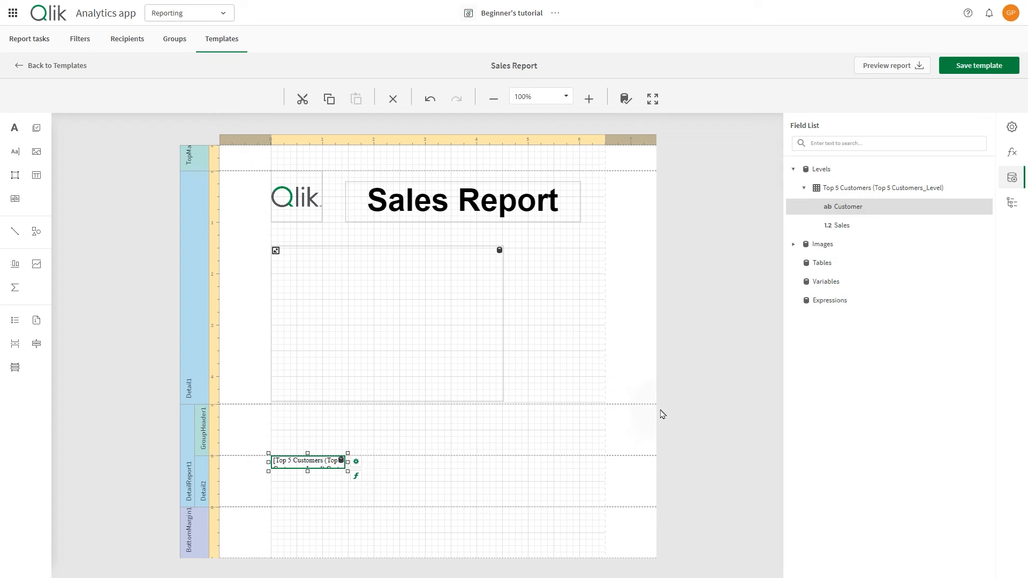
{"action": "left_click_drag", "start_coordinate": [860, 229], "coordinate": [432, 471]}
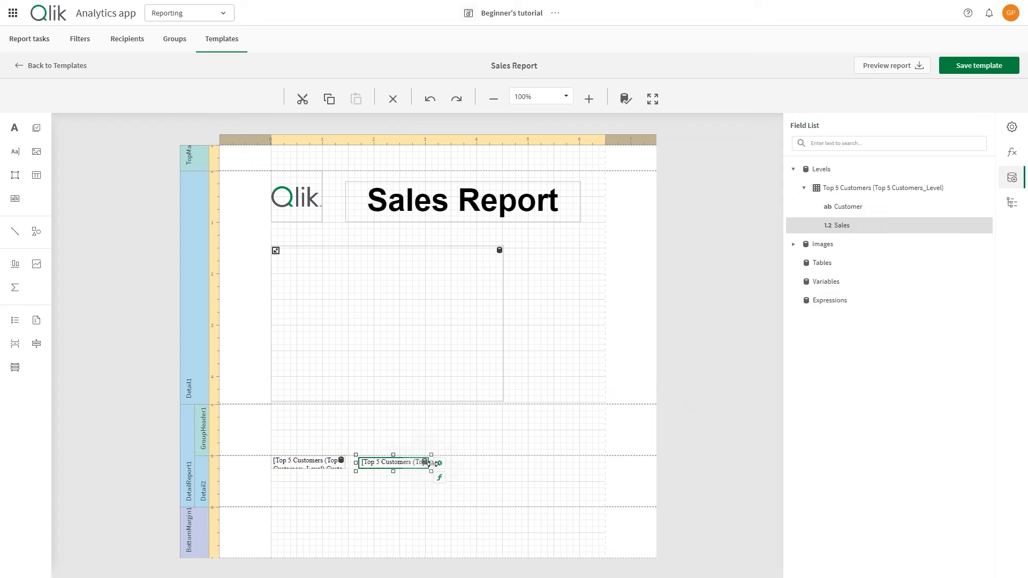
- Set the Sales field's text format to the Currency type $0.00
{"action": "left_click", "coordinate": [440, 464]}
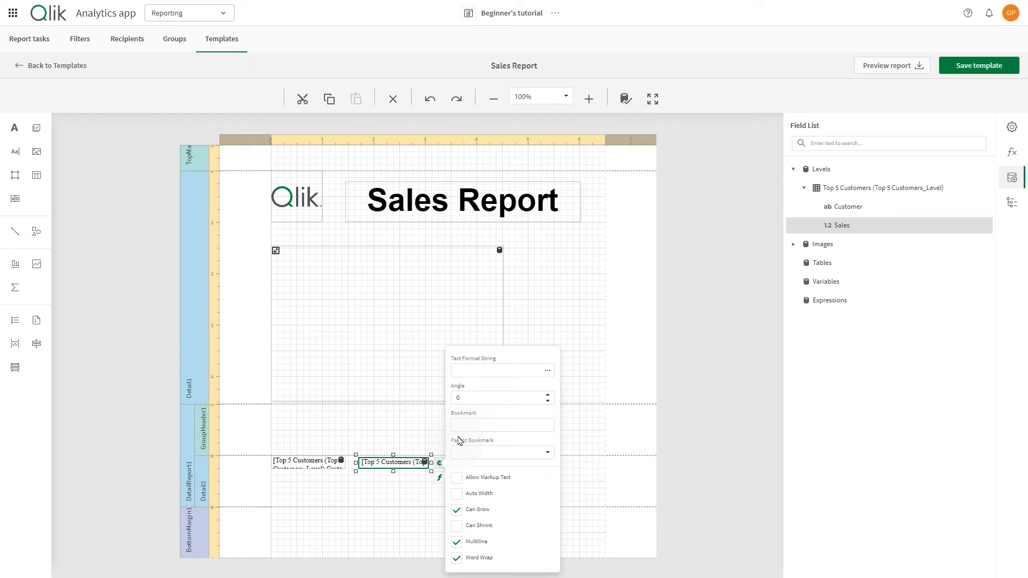
{"action": "left_click", "coordinate": [545, 374]}
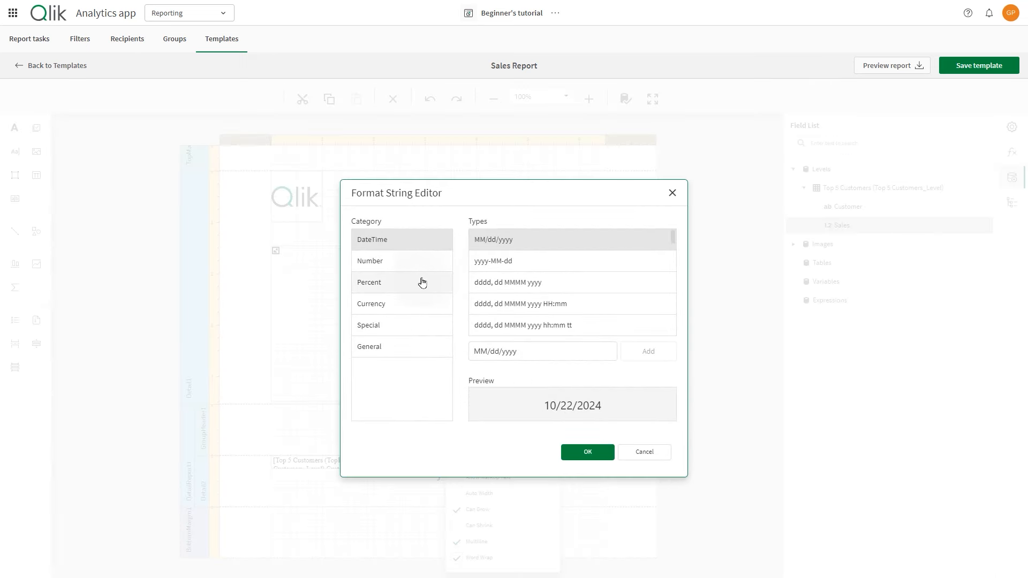
{"action": "left_click", "coordinate": [393, 303]}
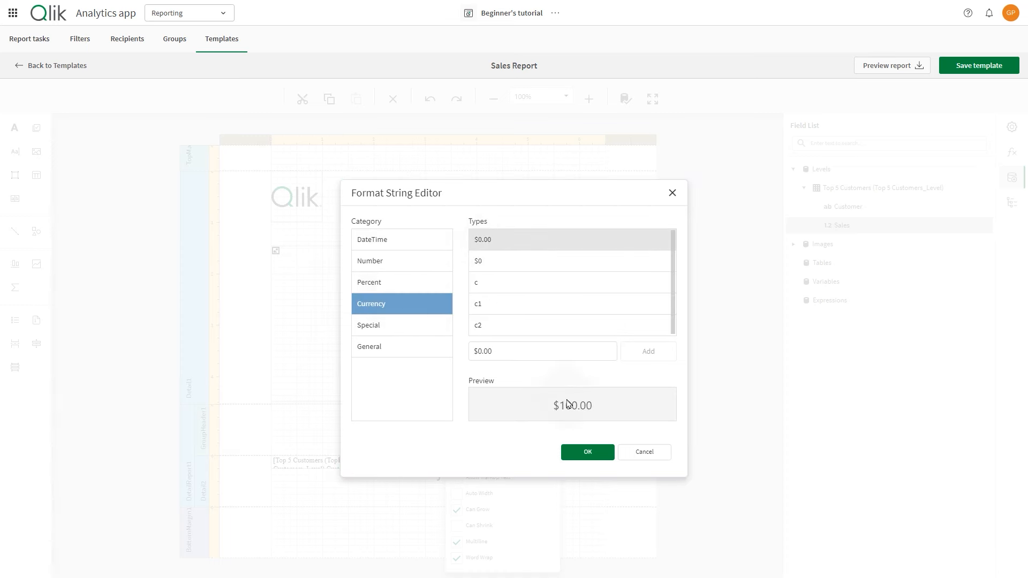
{"action": "left_click", "coordinate": [585, 453]}
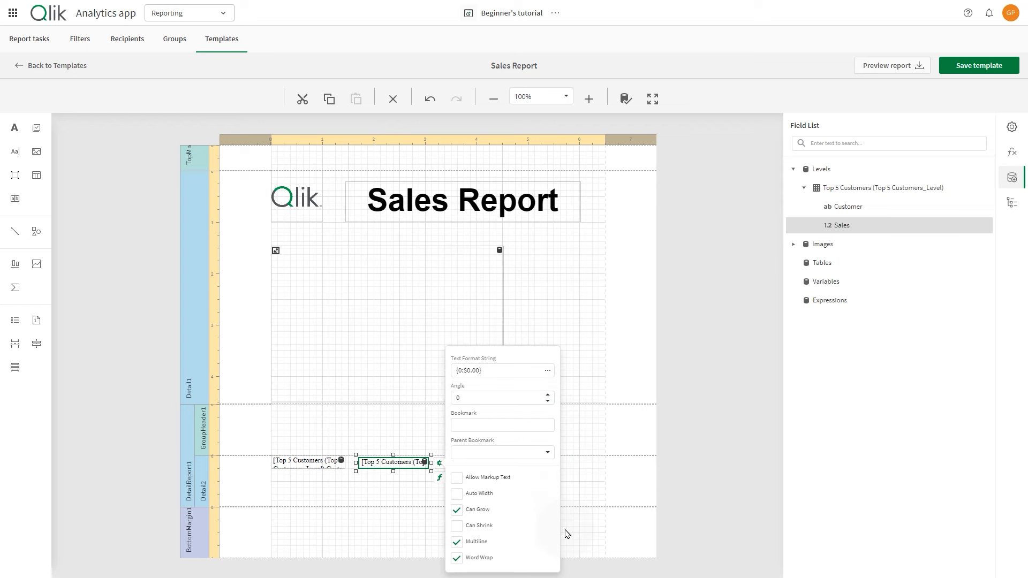
{"action": "left_click", "coordinate": [397, 507]}
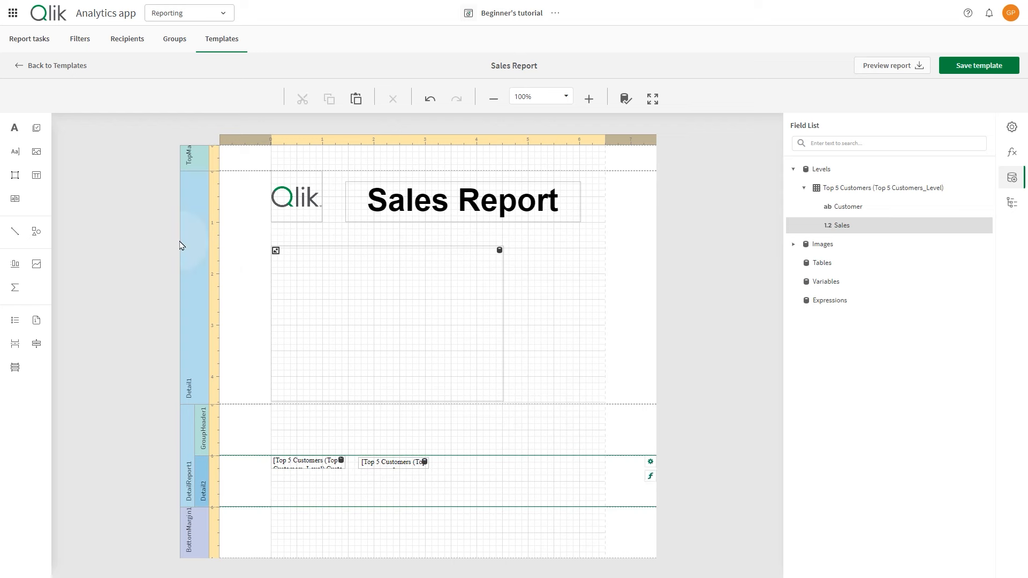
- Add two column heading labels, Customer and Sales, in the group header band directly above the matching fields
{"action": "left_click_drag", "start_coordinate": [20, 131], "coordinate": [274, 452]}
{"action": "double_click", "coordinate": [289, 452]}
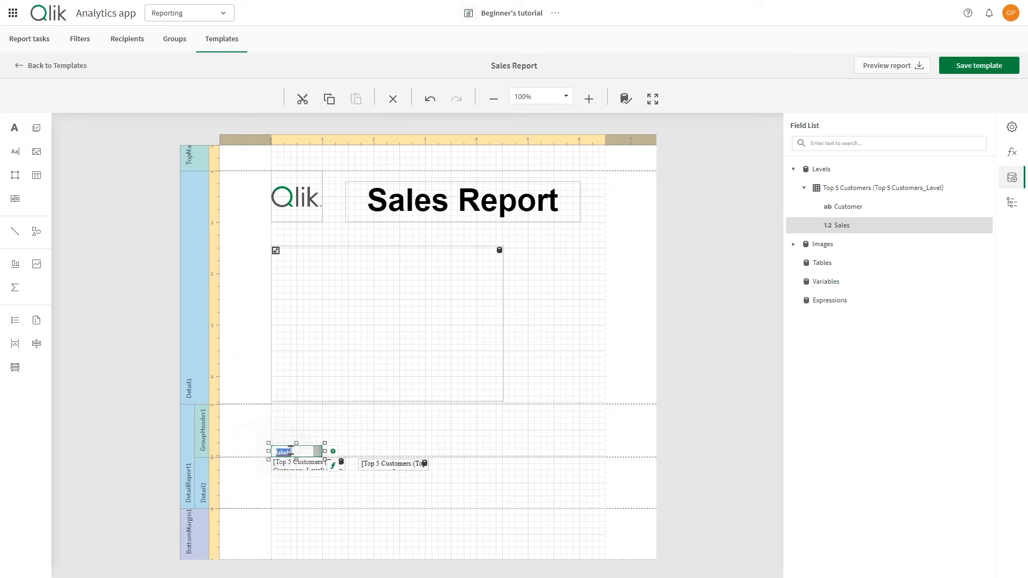
{"action": "type", "text": "Customer"}
{"action": "left_click", "coordinate": [333, 429]}
{"action": "left_click_drag", "start_coordinate": [21, 137], "coordinate": [431, 451]}
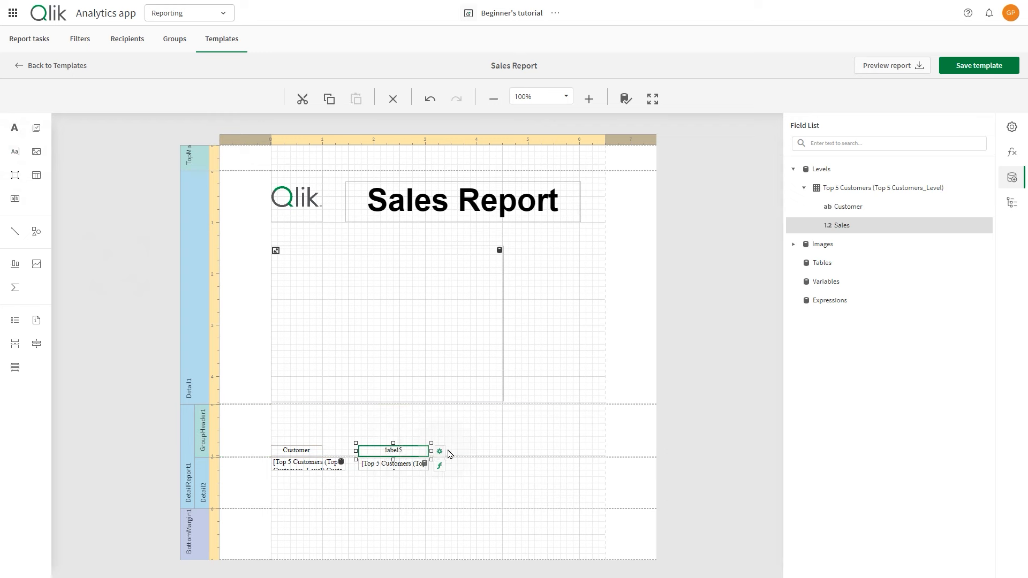
{"action": "double_click", "coordinate": [385, 450]}
{"action": "left_click", "coordinate": [495, 462]}
{"action": "left_click", "coordinate": [398, 452]}
- Format the Customer heading label in bold Arial at 14 points
{"action": "left_click", "coordinate": [306, 451]}
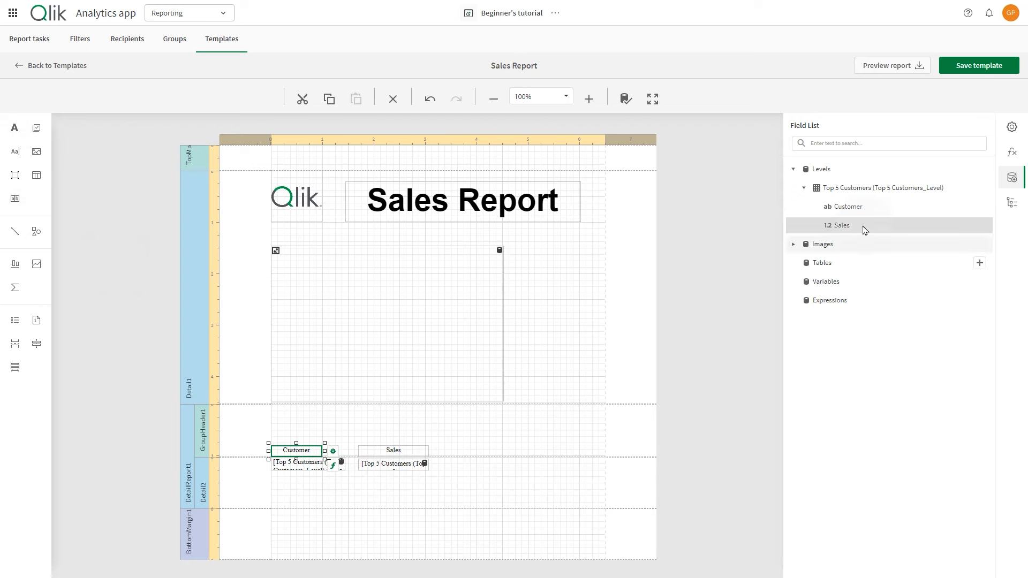
{"action": "left_click", "coordinate": [1013, 126]}
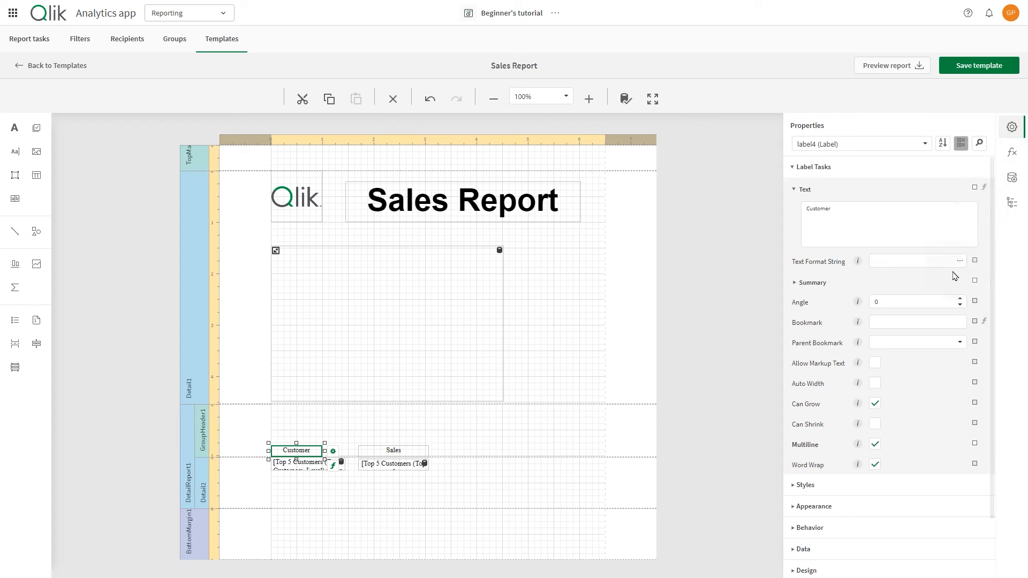
{"action": "left_click", "coordinate": [814, 506]}
{"action": "scroll", "coordinate": [895, 498], "scroll_direction": "down", "scroll_amount": 5}
{"action": "left_click", "coordinate": [801, 360]}
{"action": "left_click", "coordinate": [901, 381]}
{"action": "scroll", "coordinate": [902, 191], "scroll_direction": "up", "scroll_amount": 3}
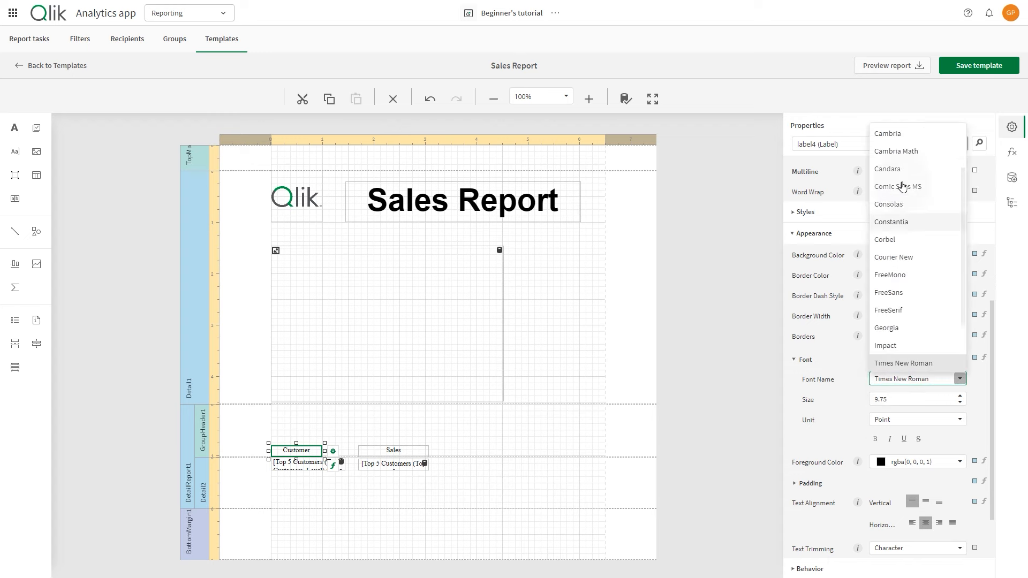
{"action": "left_click", "coordinate": [899, 150]}
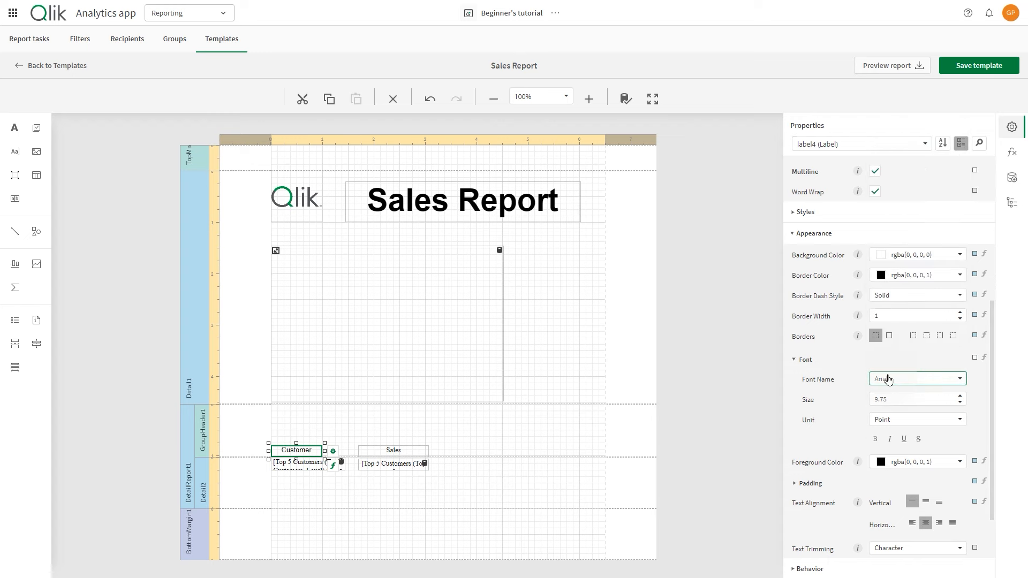
{"action": "left_click", "coordinate": [875, 439]}
{"action": "left_click", "coordinate": [925, 396]}
{"action": "type", "text": "14"}
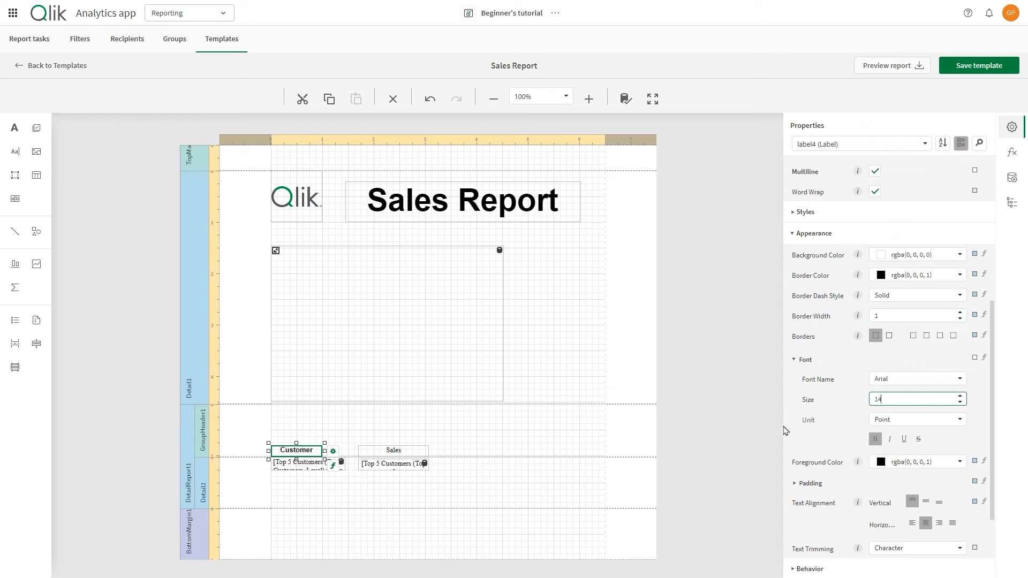
- Format the Sales heading label in bold Arial at 14 points
{"action": "left_click", "coordinate": [379, 450]}
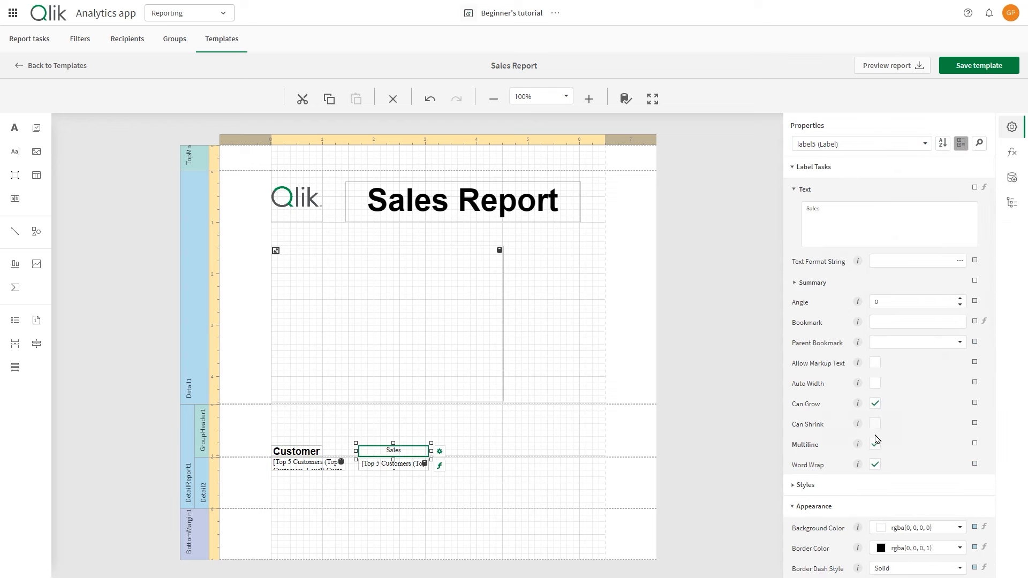
{"action": "scroll", "coordinate": [824, 508], "scroll_direction": "down", "scroll_amount": 7}
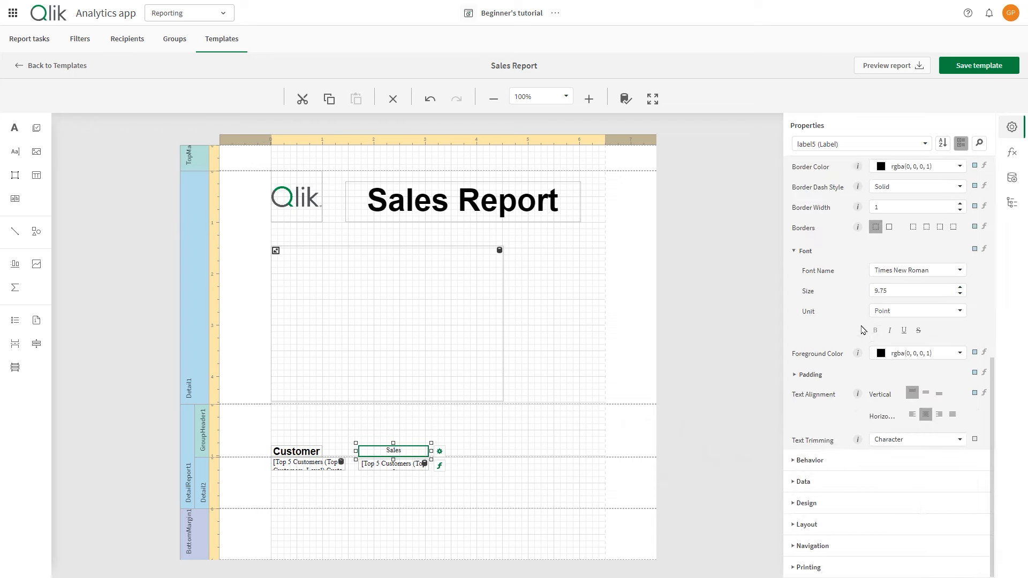
{"action": "left_click", "coordinate": [889, 272]}
{"action": "scroll", "coordinate": [894, 303], "scroll_direction": "up", "scroll_amount": 3}
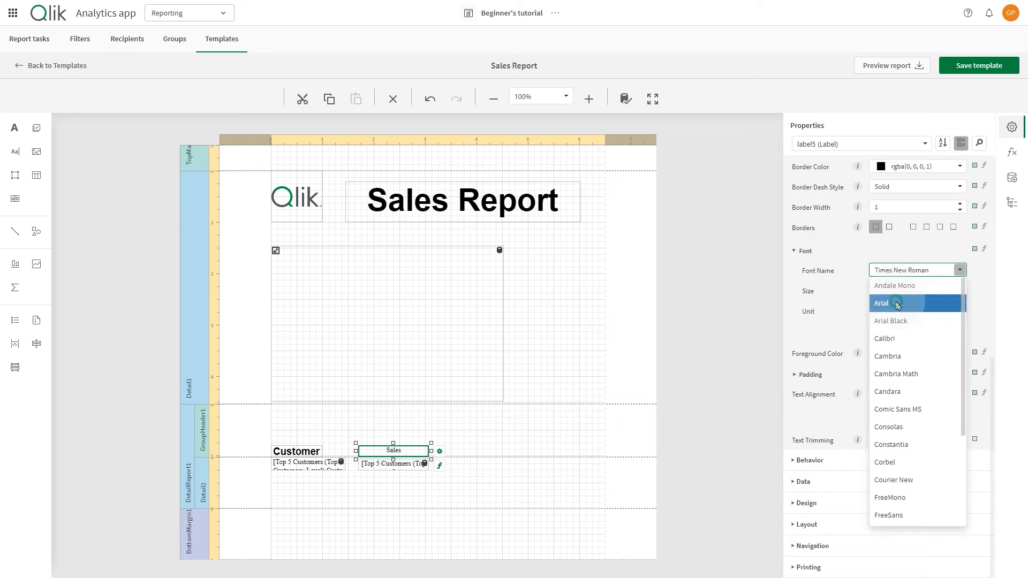
{"action": "left_click", "coordinate": [891, 294]}
{"action": "left_click", "coordinate": [892, 292]}
{"action": "type", "text": "14"}
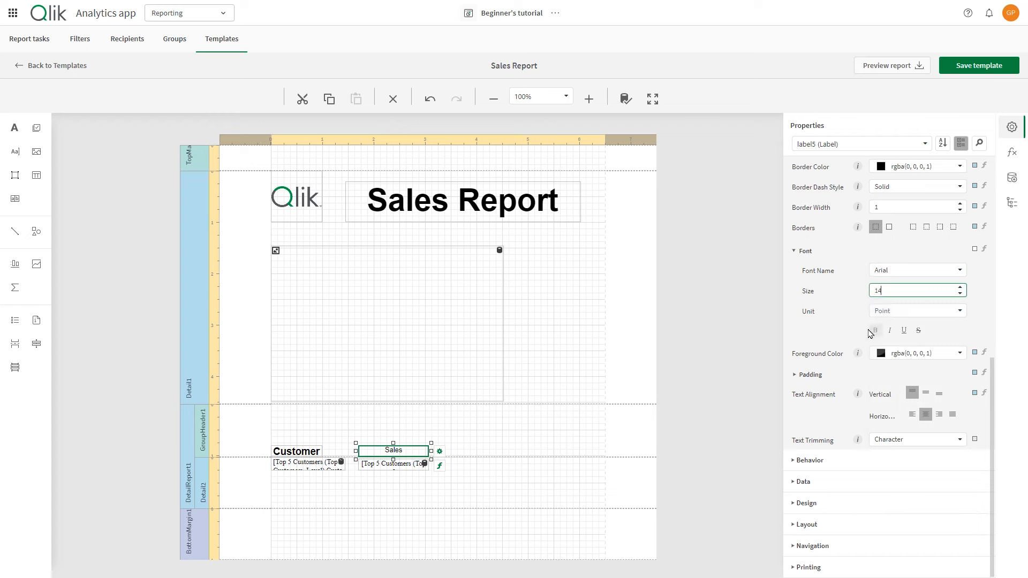
{"action": "left_click", "coordinate": [875, 331]}
- Shrink the detail report's detail band to about 0.25 inches high, close to the bottom of its two fields
{"action": "left_click", "coordinate": [390, 507]}
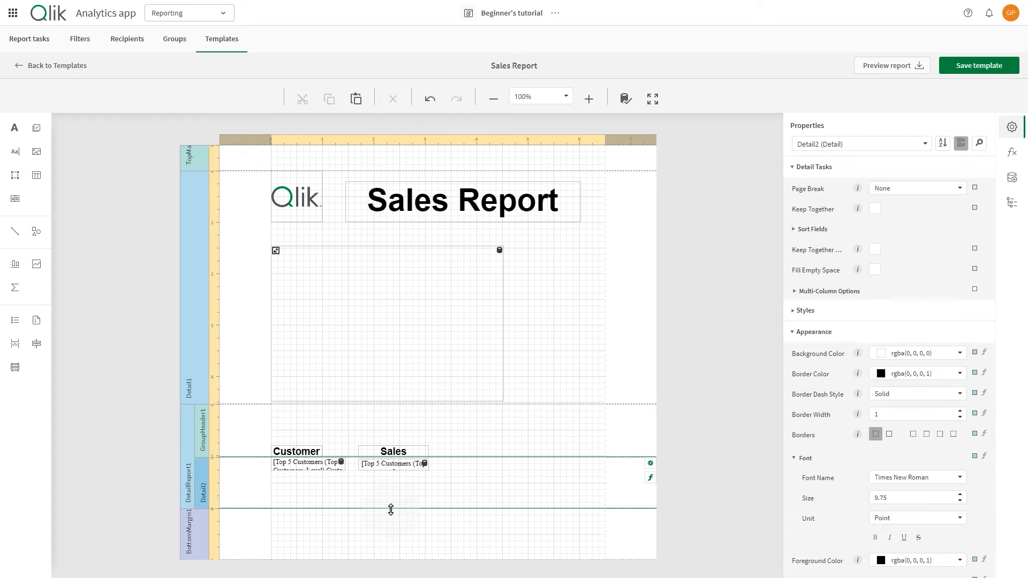
{"action": "left_click_drag", "start_coordinate": [391, 507], "coordinate": [397, 471]}
- Set the detail report band's data member to the Top 5 Customers level
{"action": "left_click", "coordinate": [187, 454]}
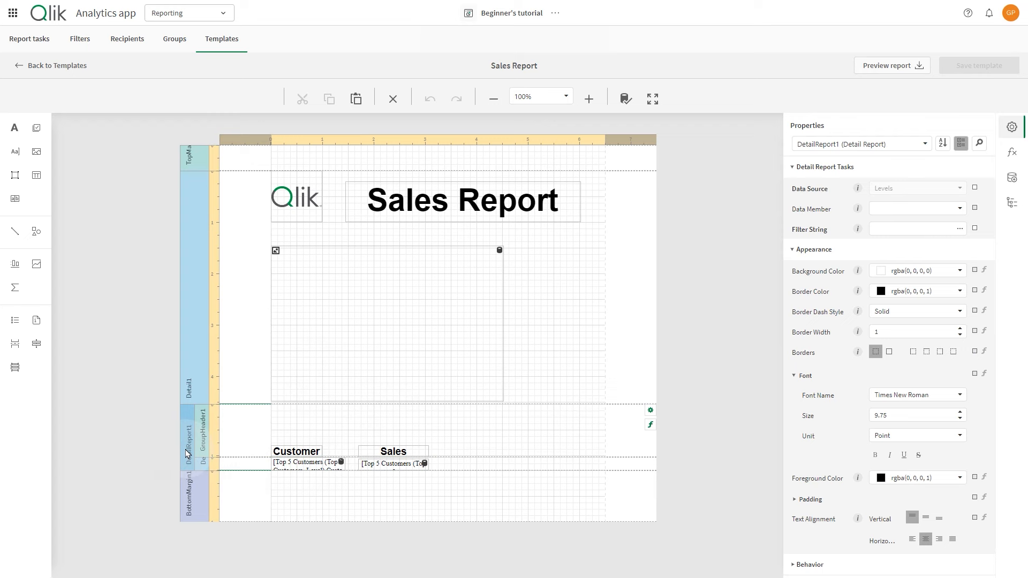
{"action": "left_click", "coordinate": [183, 455]}
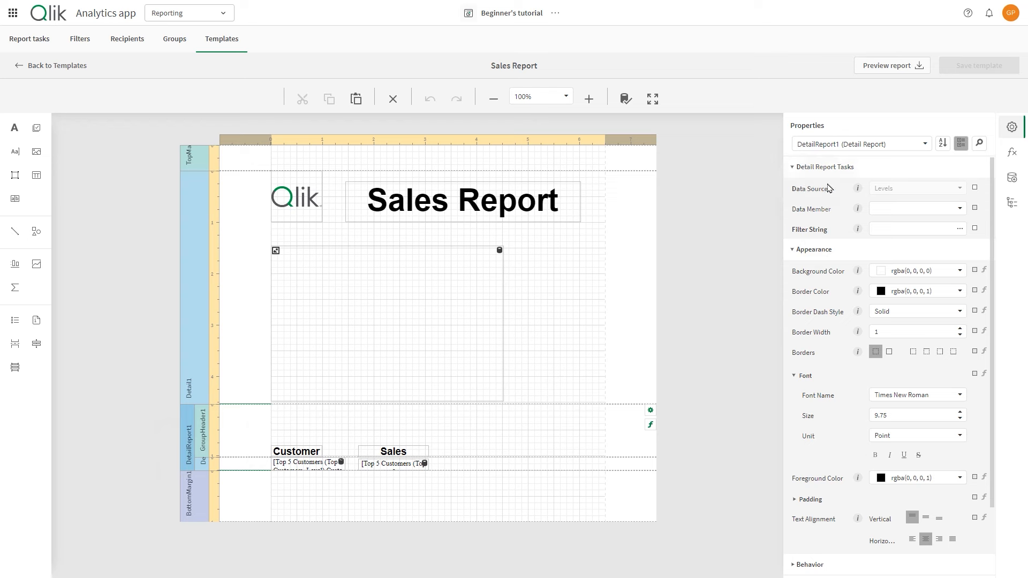
{"action": "left_click", "coordinate": [961, 209]}
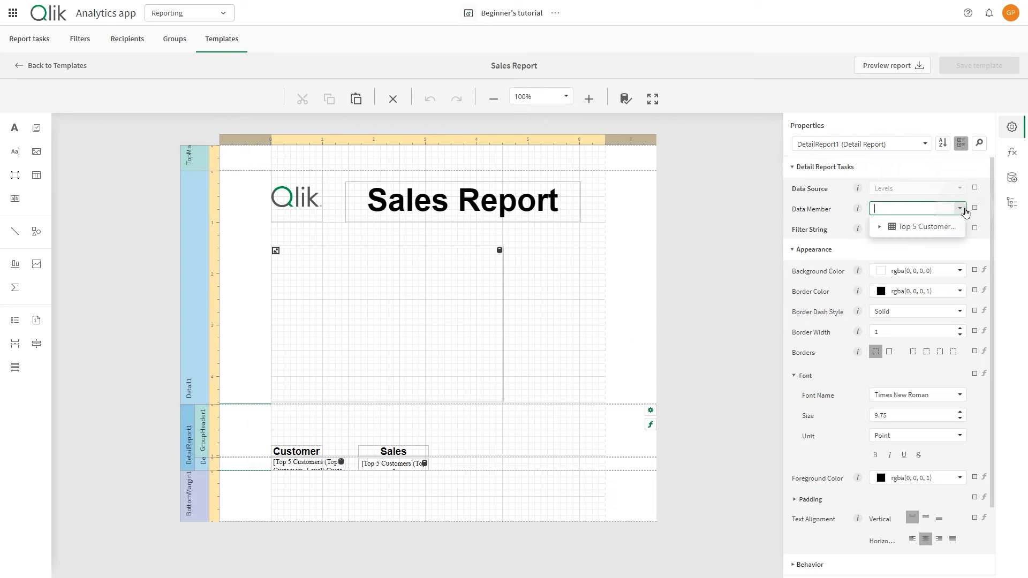
{"action": "left_click", "coordinate": [926, 229]}
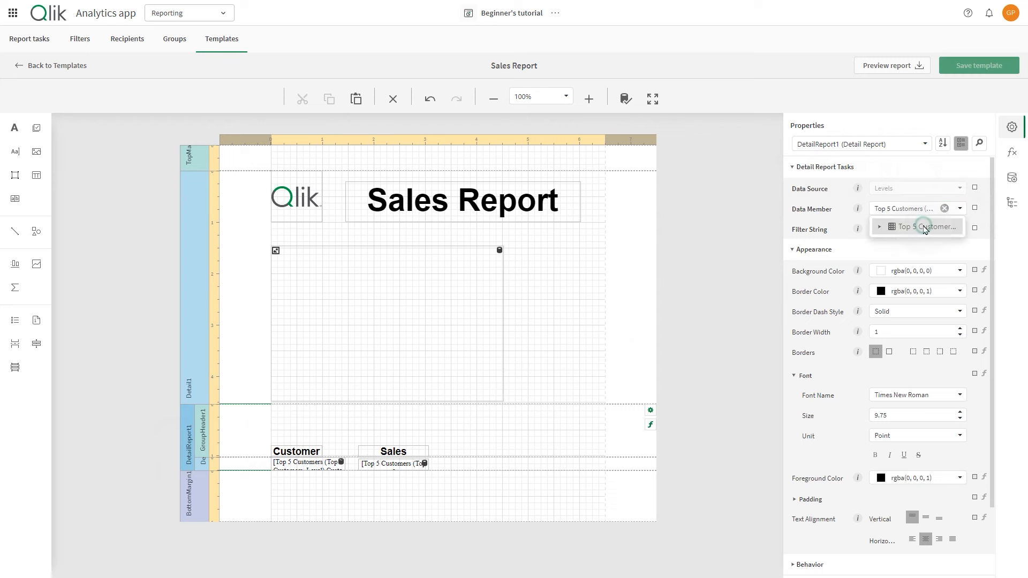
- Move the Customer and Sales heading labels up to about the middle of the group header band
{"action": "left_click", "coordinate": [299, 454]}
{"action": "left_click_drag", "start_coordinate": [298, 454], "coordinate": [300, 432]}
{"action": "left_click", "coordinate": [399, 452]}
{"action": "left_click_drag", "start_coordinate": [399, 451], "coordinate": [412, 432]}
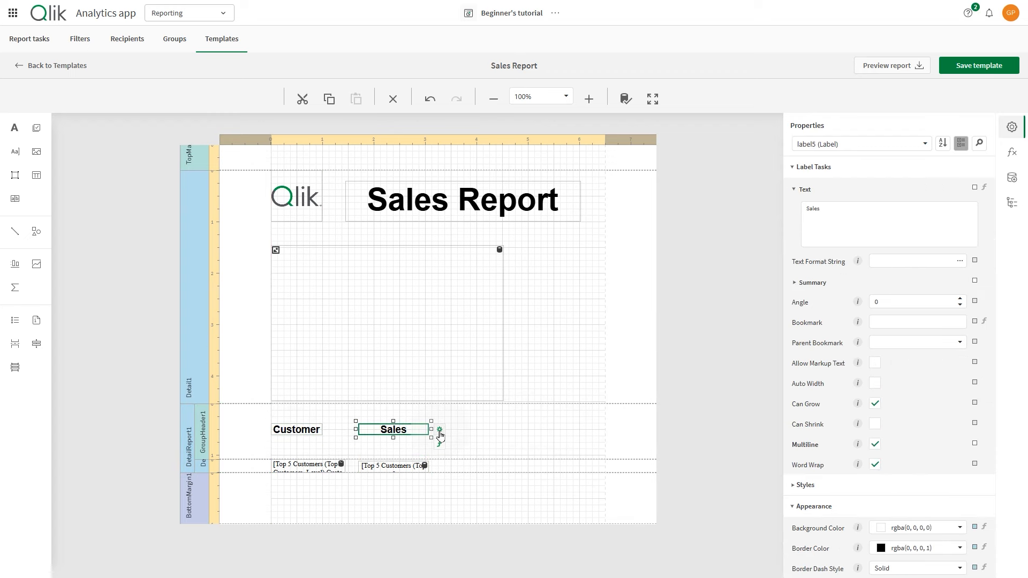
- Widen the Customer heading label to match the field below it and align its text left
{"action": "left_click", "coordinate": [313, 430]}
{"action": "left_click_drag", "start_coordinate": [322, 429], "coordinate": [345, 431]}
{"action": "scroll", "coordinate": [903, 465], "scroll_direction": "down", "scroll_amount": 5}
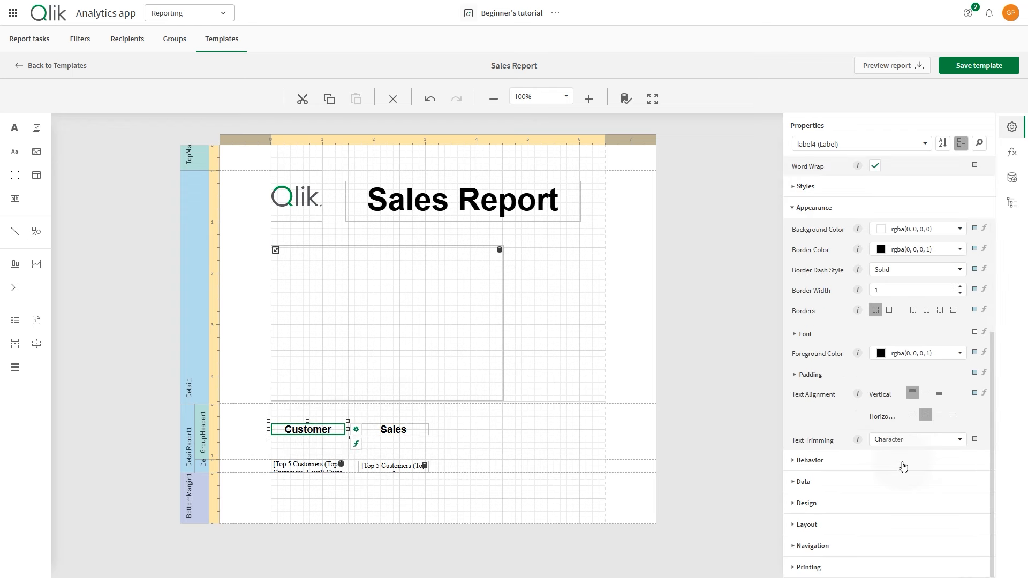
{"action": "left_click", "coordinate": [912, 414]}
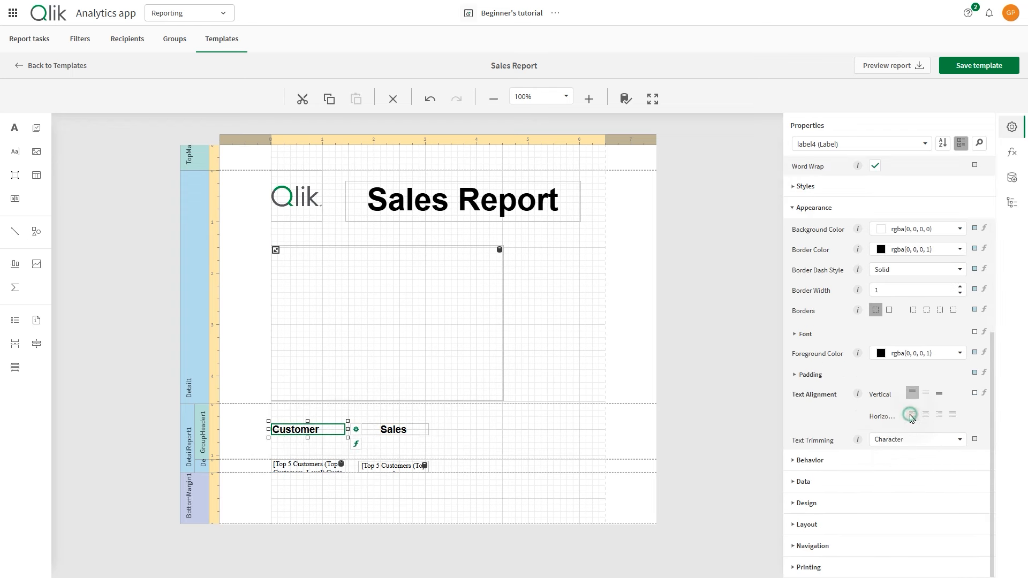
- Align the Sales heading label's text left
{"action": "left_click", "coordinate": [391, 431]}
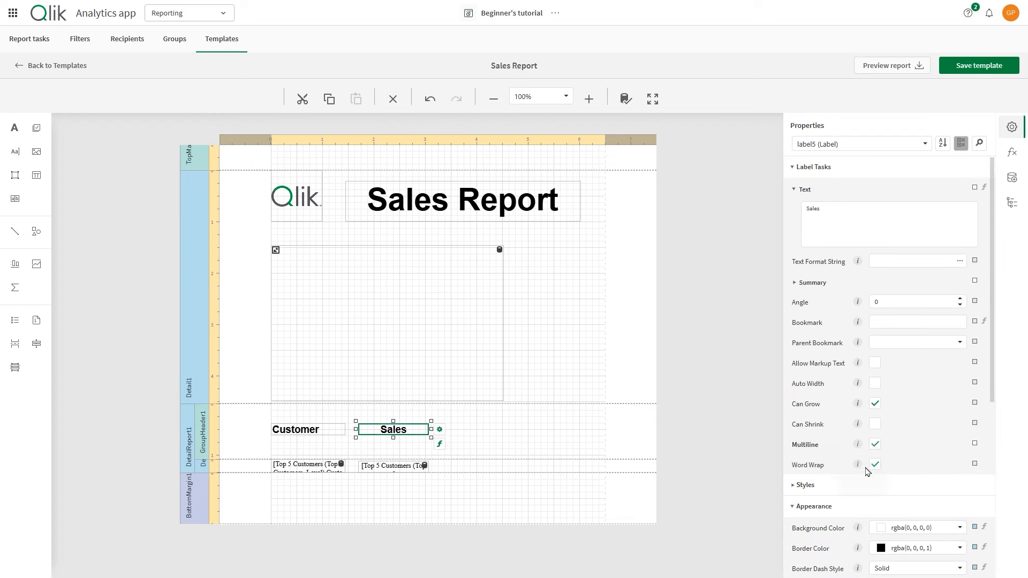
{"action": "scroll", "coordinate": [846, 475], "scroll_direction": "down", "scroll_amount": 3}
{"action": "left_click", "coordinate": [912, 517]}
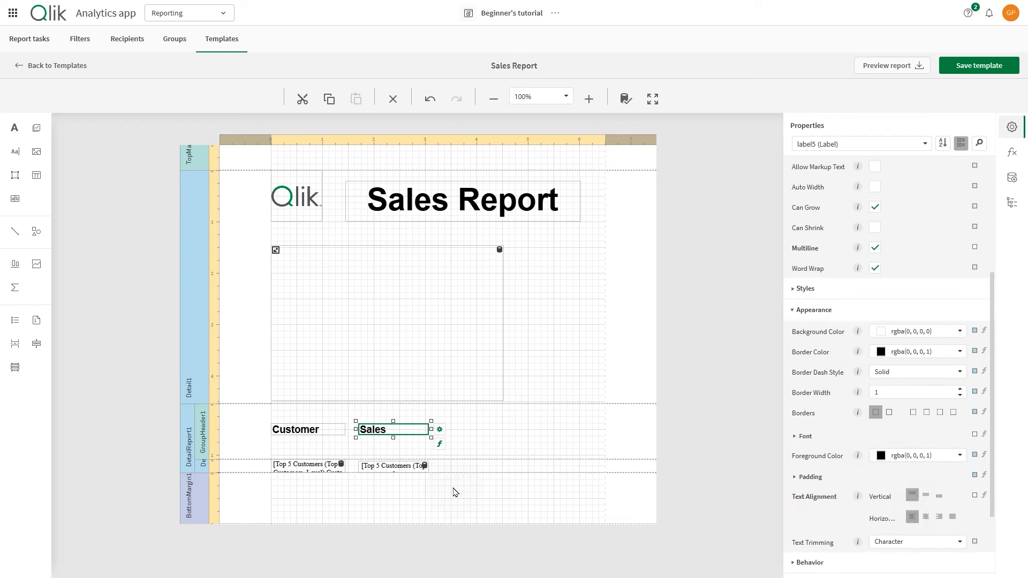
- Shrink the group header band so it ends just below the Customer and Sales headings
{"action": "left_click", "coordinate": [437, 487]}
{"action": "left_click", "coordinate": [441, 456]}
{"action": "left_click_drag", "start_coordinate": [441, 456], "coordinate": [442, 440]}
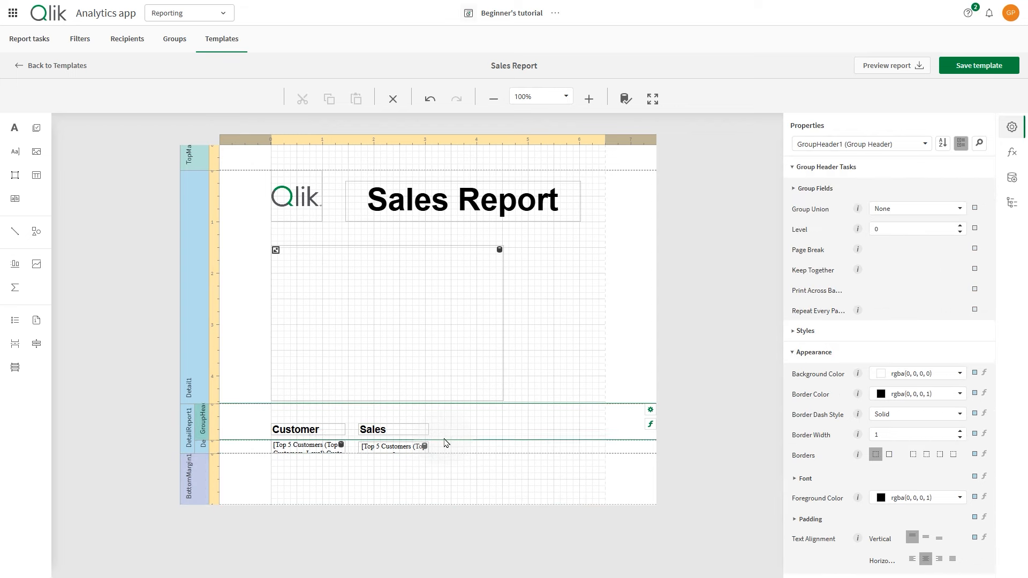
- Align the customer field in the detail band left and set its font to Arial
{"action": "left_click", "coordinate": [329, 451]}
{"action": "scroll", "coordinate": [900, 397], "scroll_direction": "down", "scroll_amount": 3}
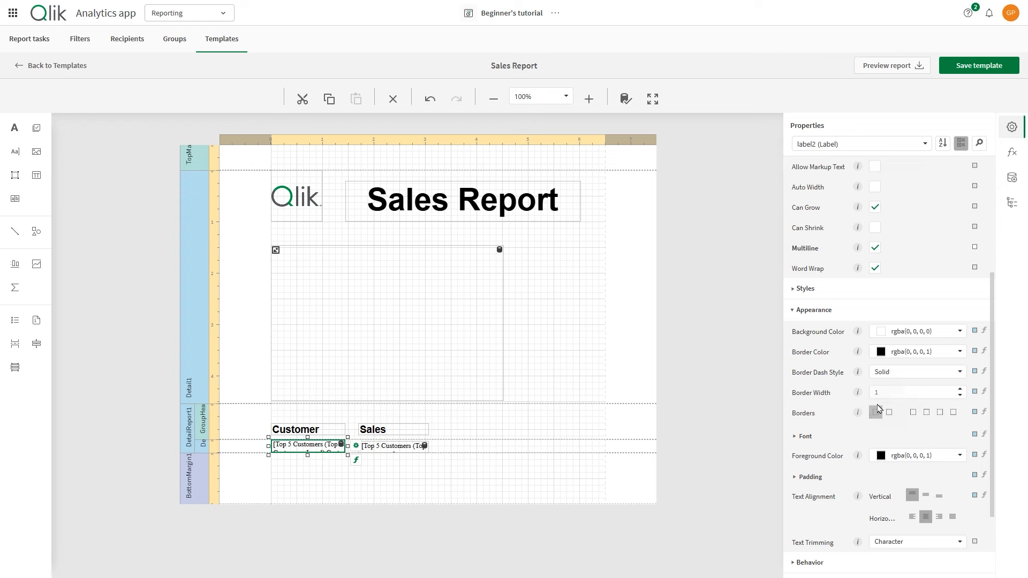
{"action": "left_click", "coordinate": [912, 519]}
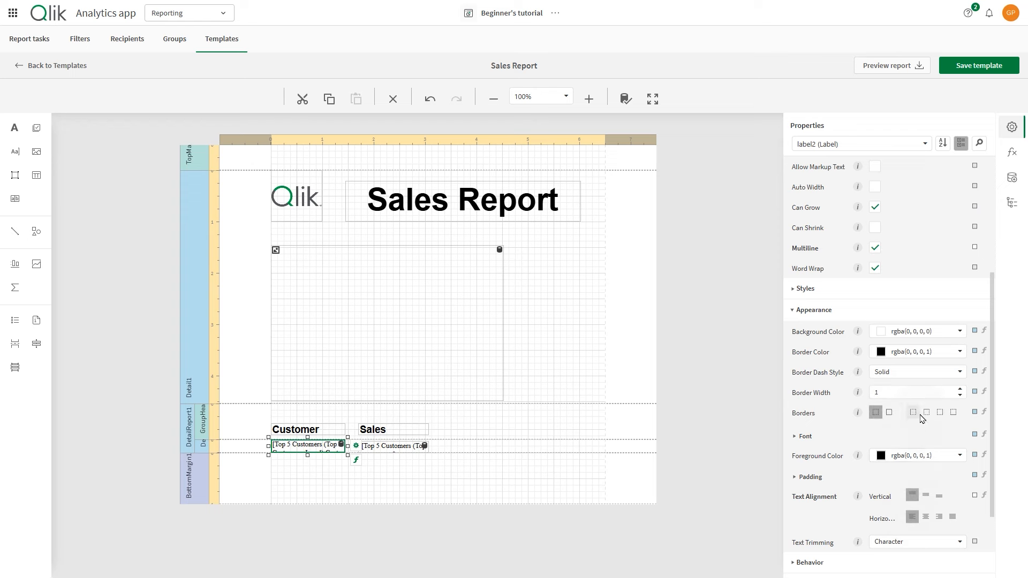
{"action": "scroll", "coordinate": [936, 486], "scroll_direction": "down", "scroll_amount": 2}
{"action": "left_click", "coordinate": [813, 335]}
{"action": "left_click", "coordinate": [903, 352]}
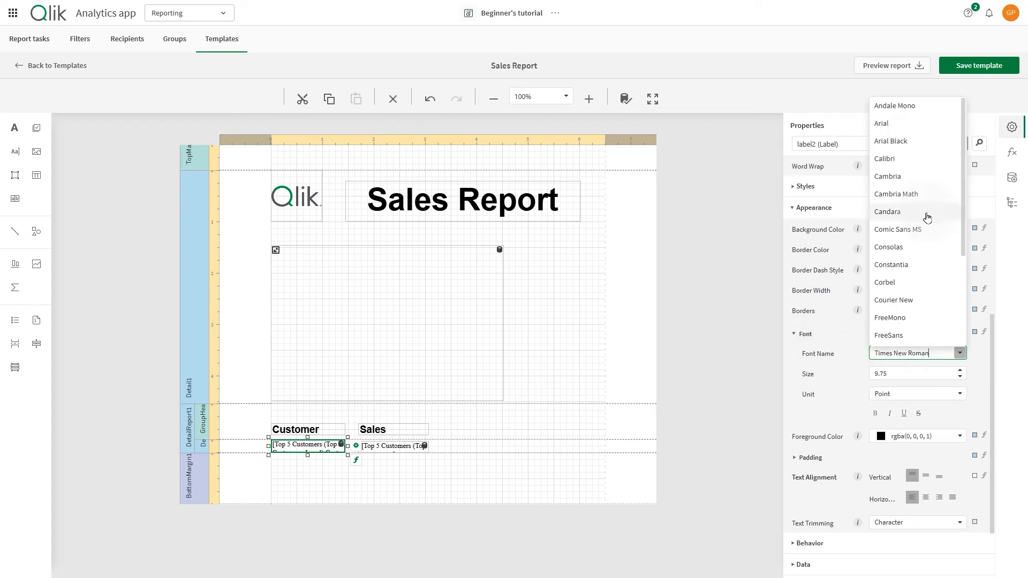
{"action": "left_click", "coordinate": [911, 124]}
- Align the sales field in the detail band left and set its font to Arial
{"action": "left_click", "coordinate": [393, 449]}
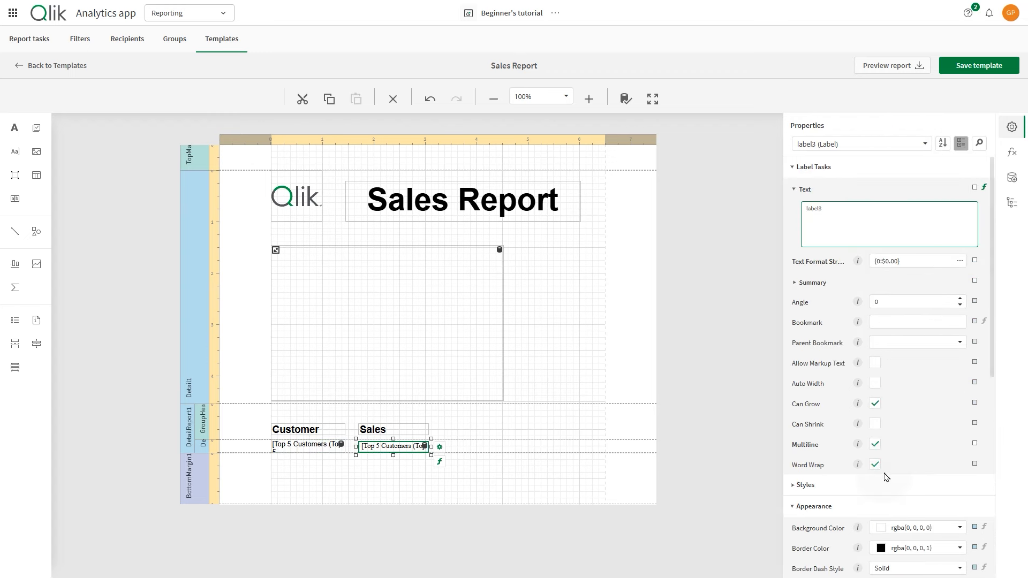
{"action": "scroll", "coordinate": [879, 472], "scroll_direction": "down", "scroll_amount": 3}
{"action": "scroll", "coordinate": [908, 561], "scroll_direction": "down", "scroll_amount": 4}
{"action": "left_click", "coordinate": [912, 415]}
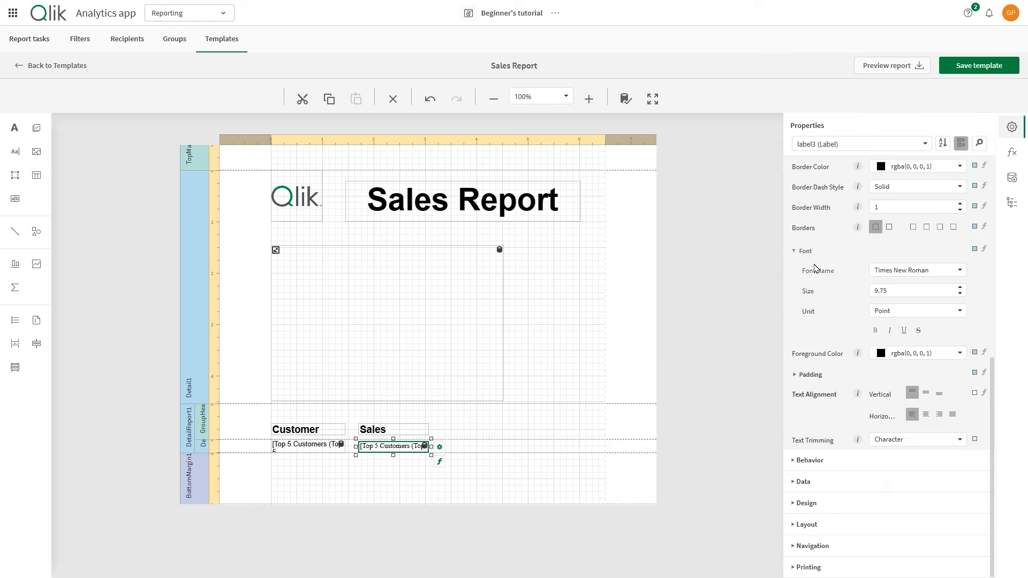
{"action": "left_click", "coordinate": [909, 271]}
{"action": "scroll", "coordinate": [909, 287], "scroll_direction": "up", "scroll_amount": 3}
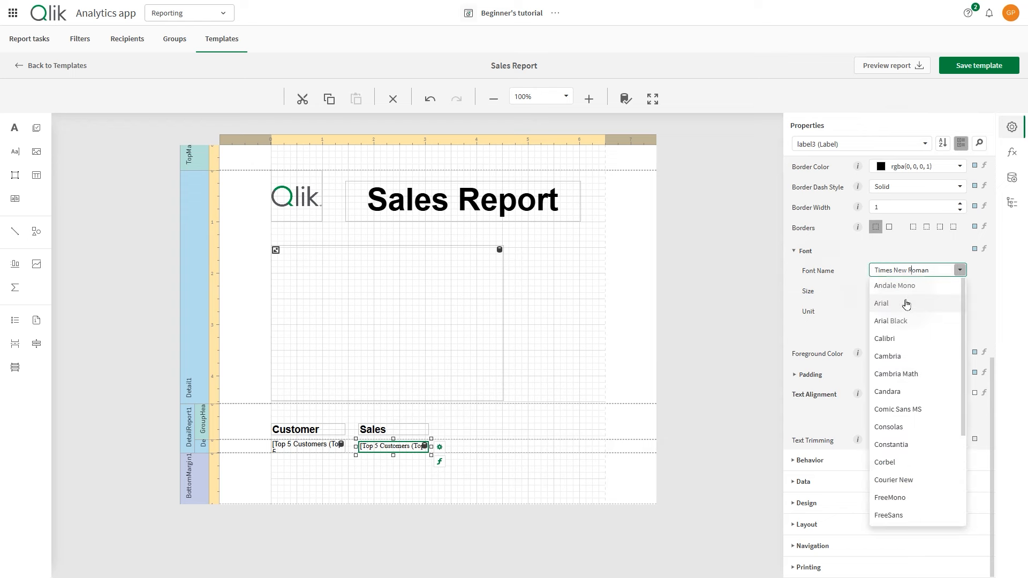
{"action": "left_click", "coordinate": [908, 302]}
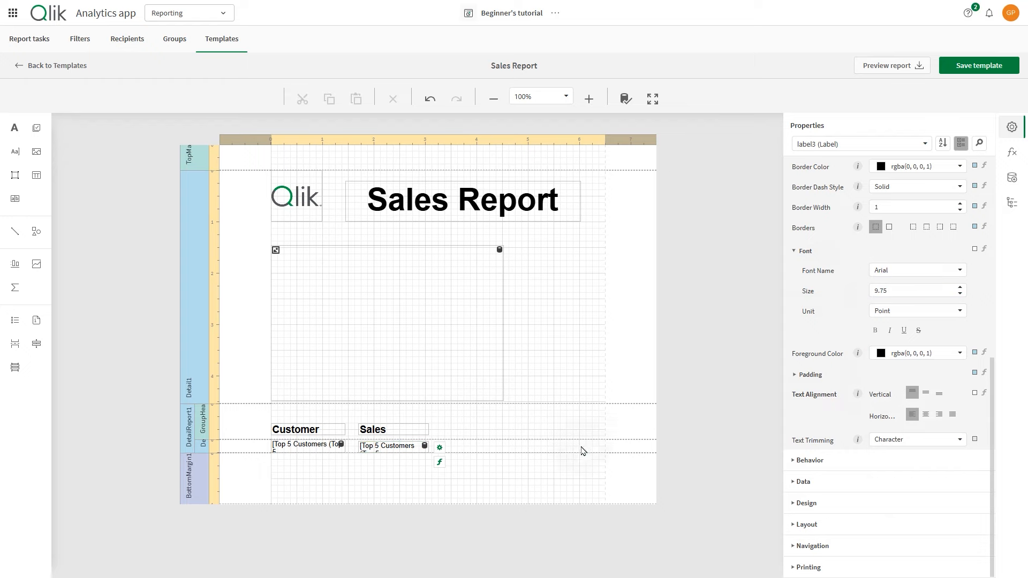
- Preview the Sales Report template as a PDF
{"action": "left_click", "coordinate": [696, 342]}
{"action": "left_click", "coordinate": [892, 74]}
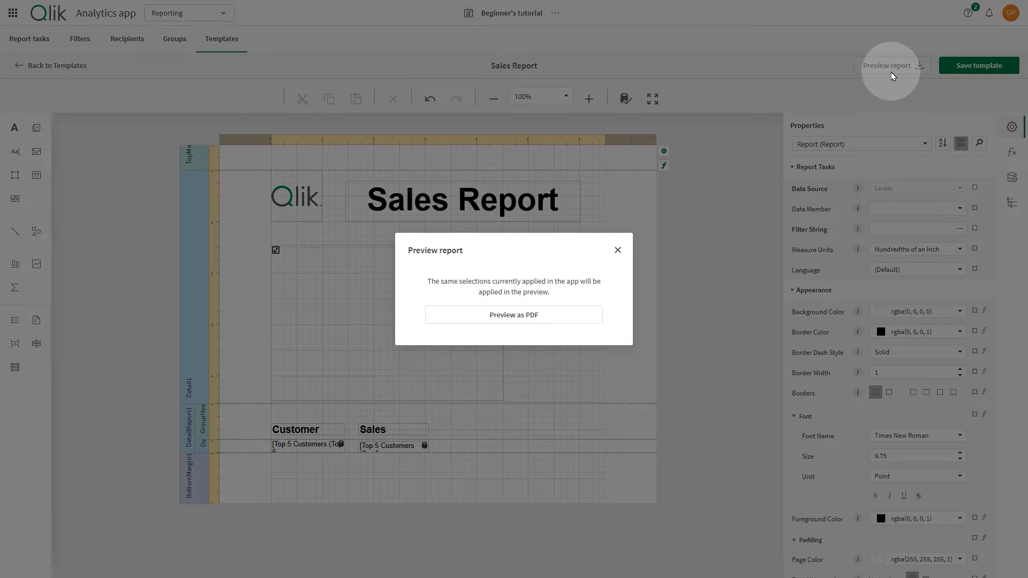
{"action": "left_click", "coordinate": [522, 317]}
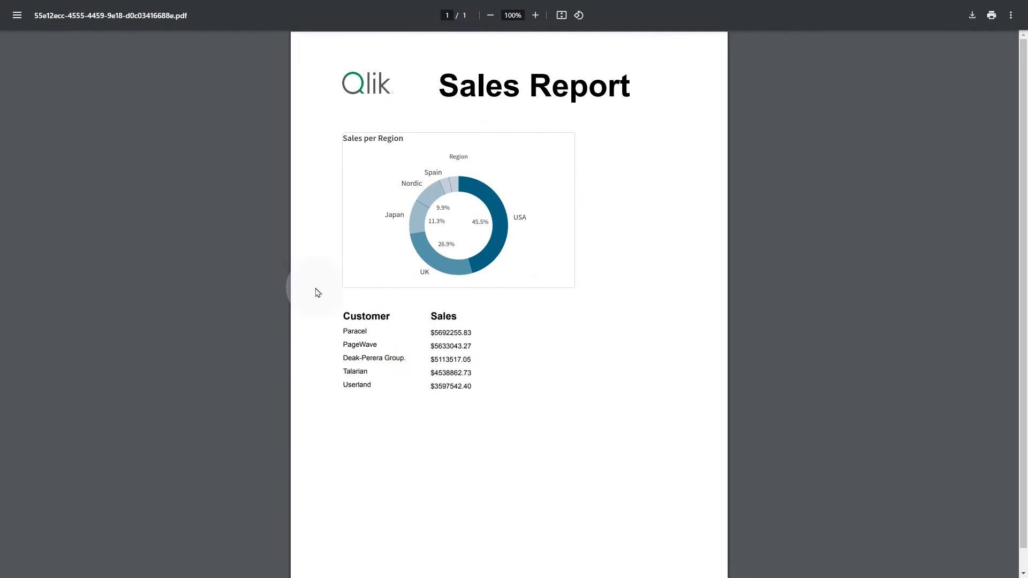